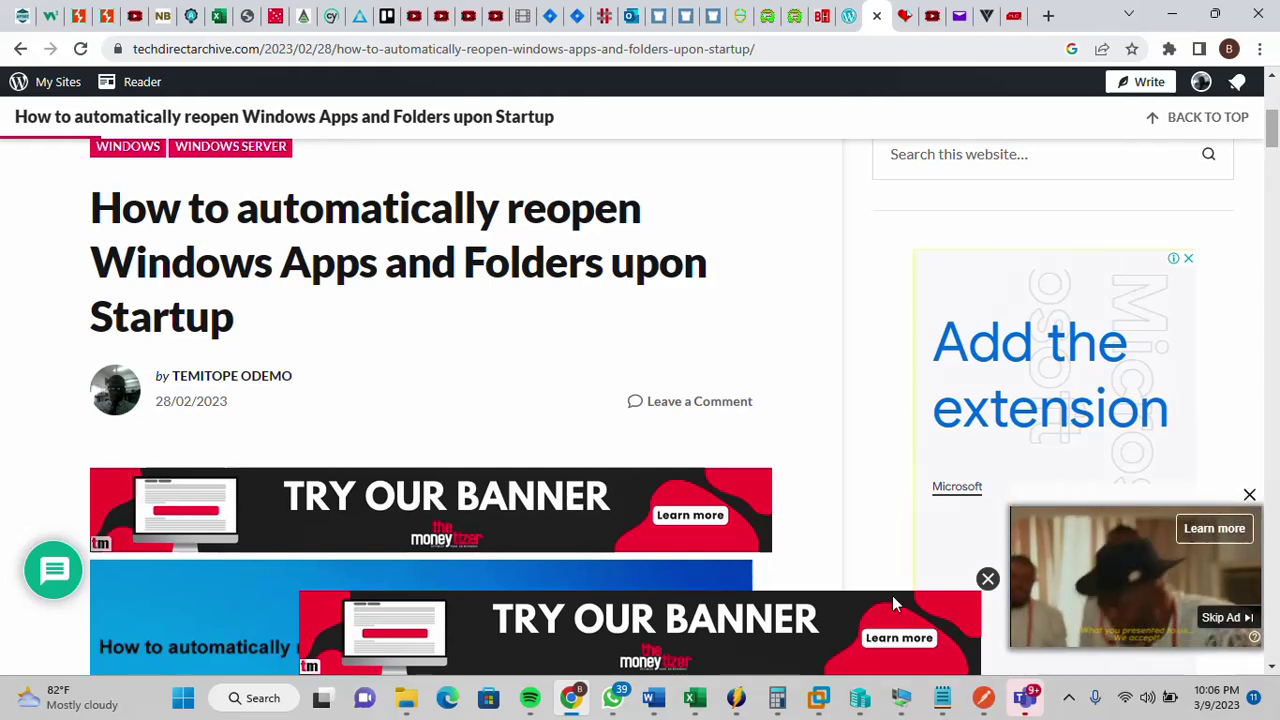
# Switch to the Windows 11 VM and search 'sign' to open Sign-in options in Settings
pyautogui.moveTo(897, 700)
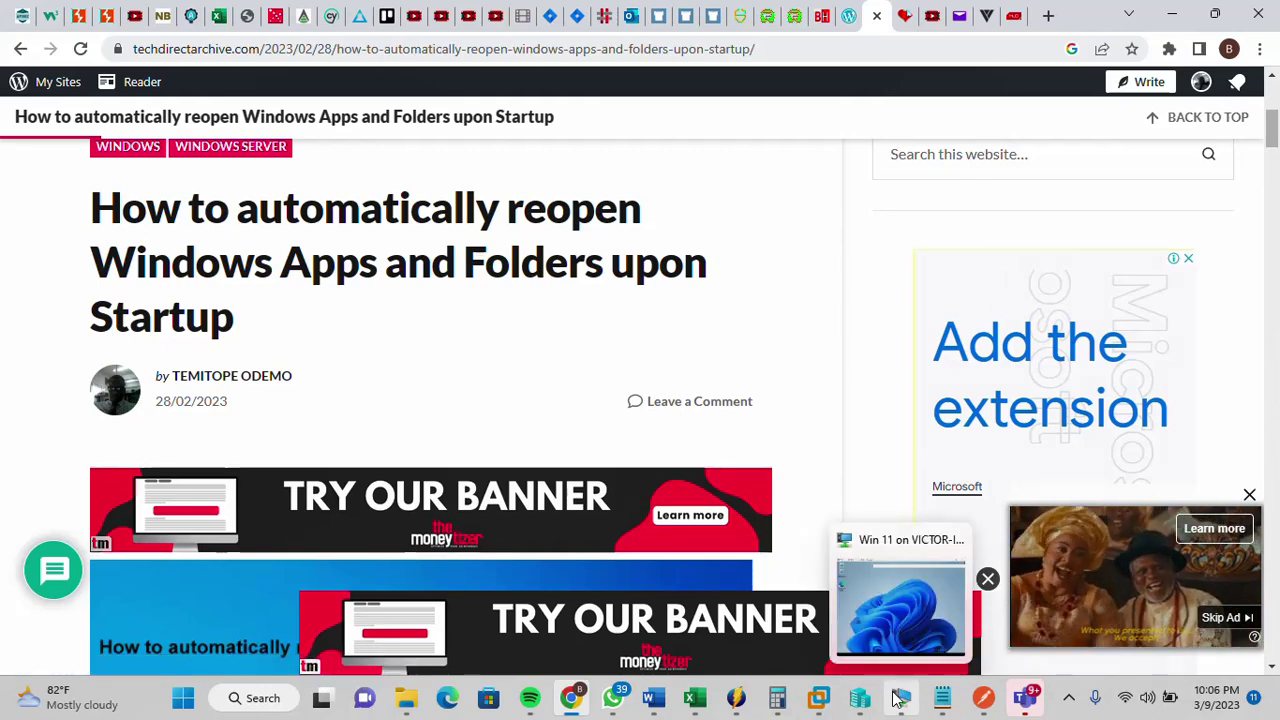
pyautogui.click(880, 628)
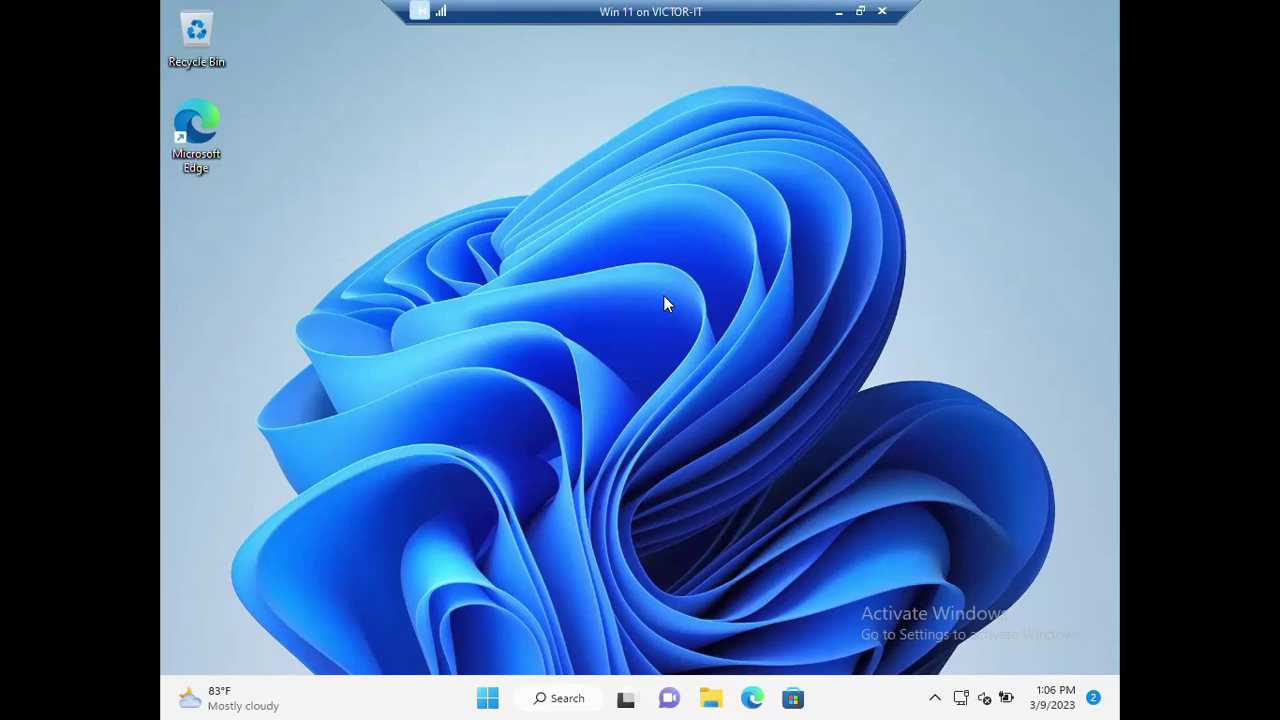
pyautogui.click(561, 698)
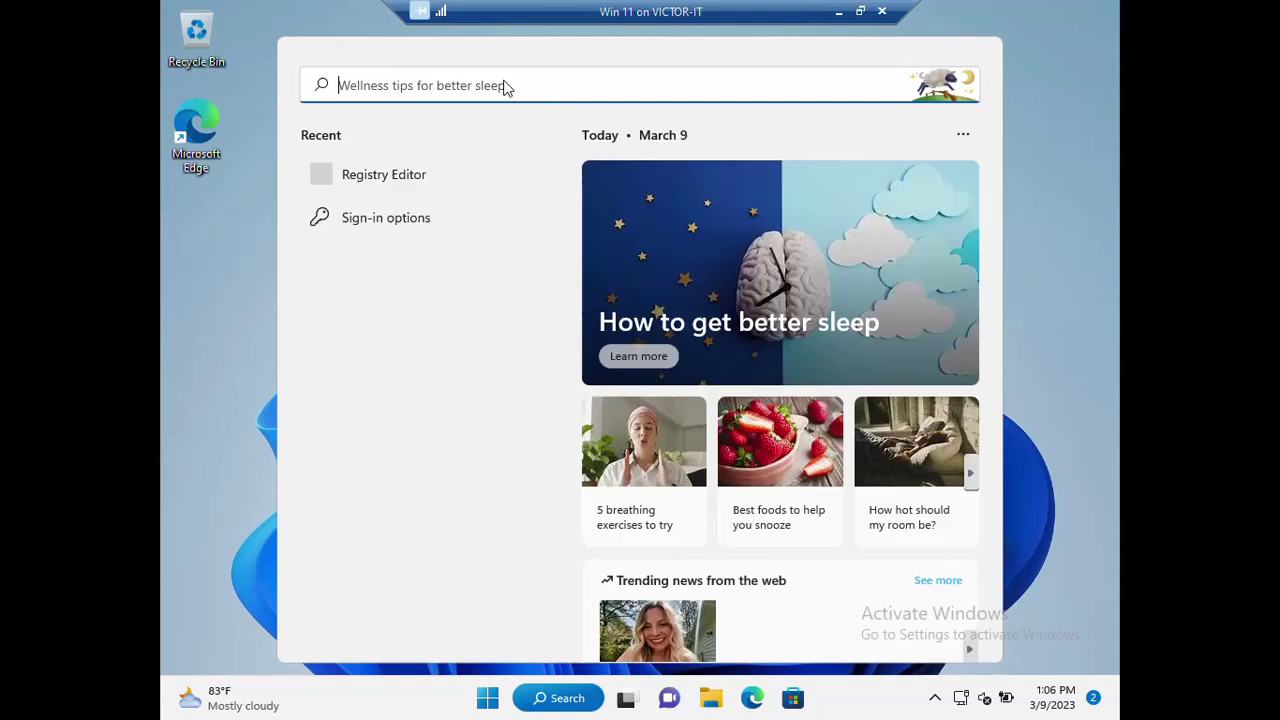
pyautogui.write('sign')
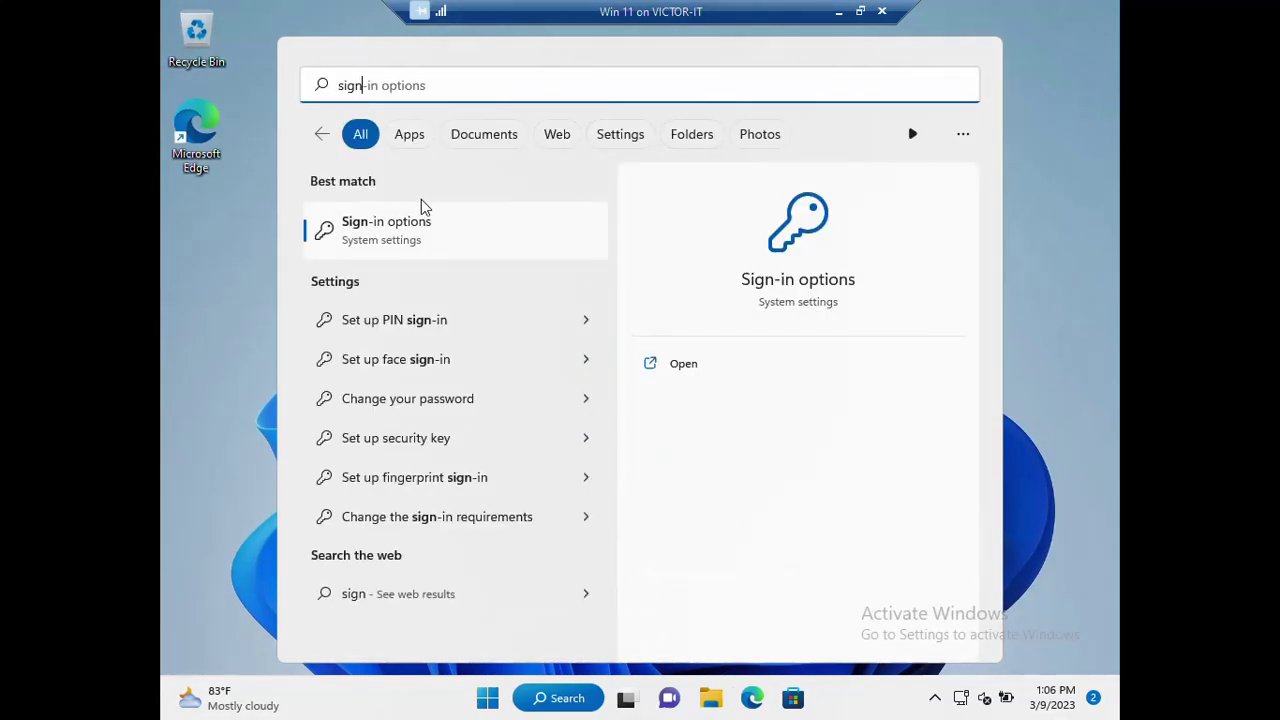
pyautogui.click(395, 232)
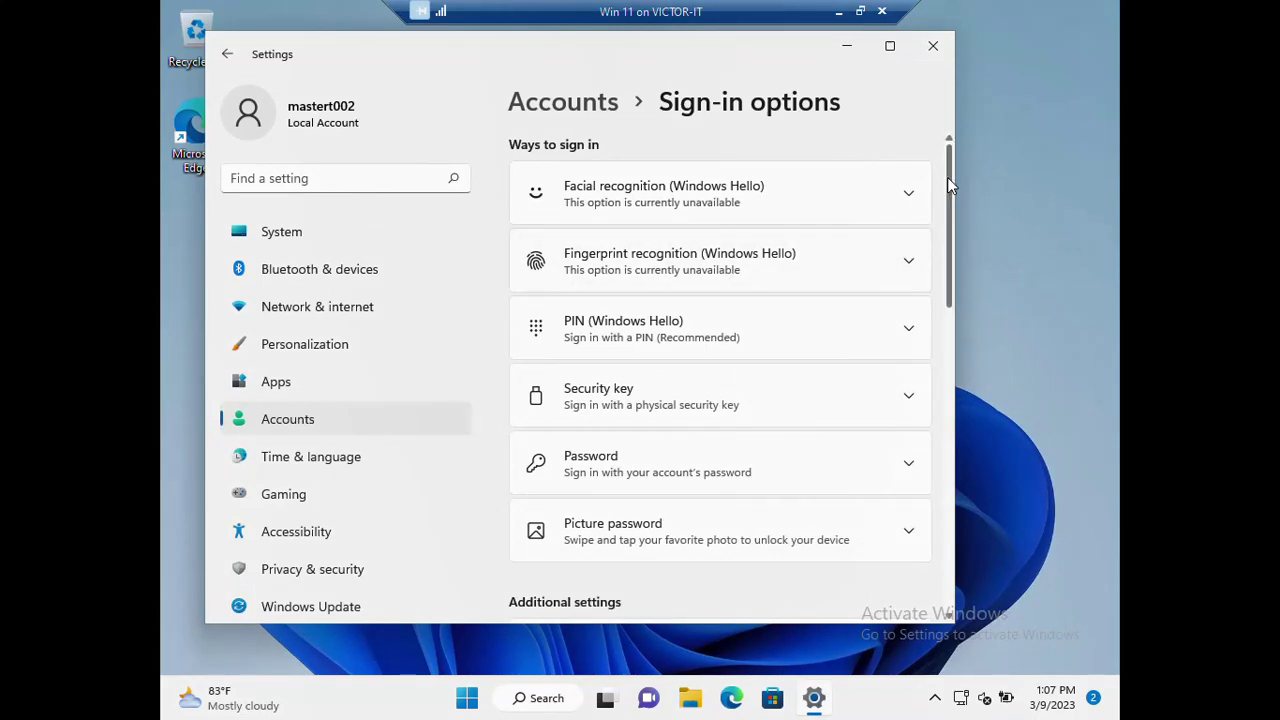
pyautogui.moveTo(947, 177); pyautogui.dragTo(954, 338)
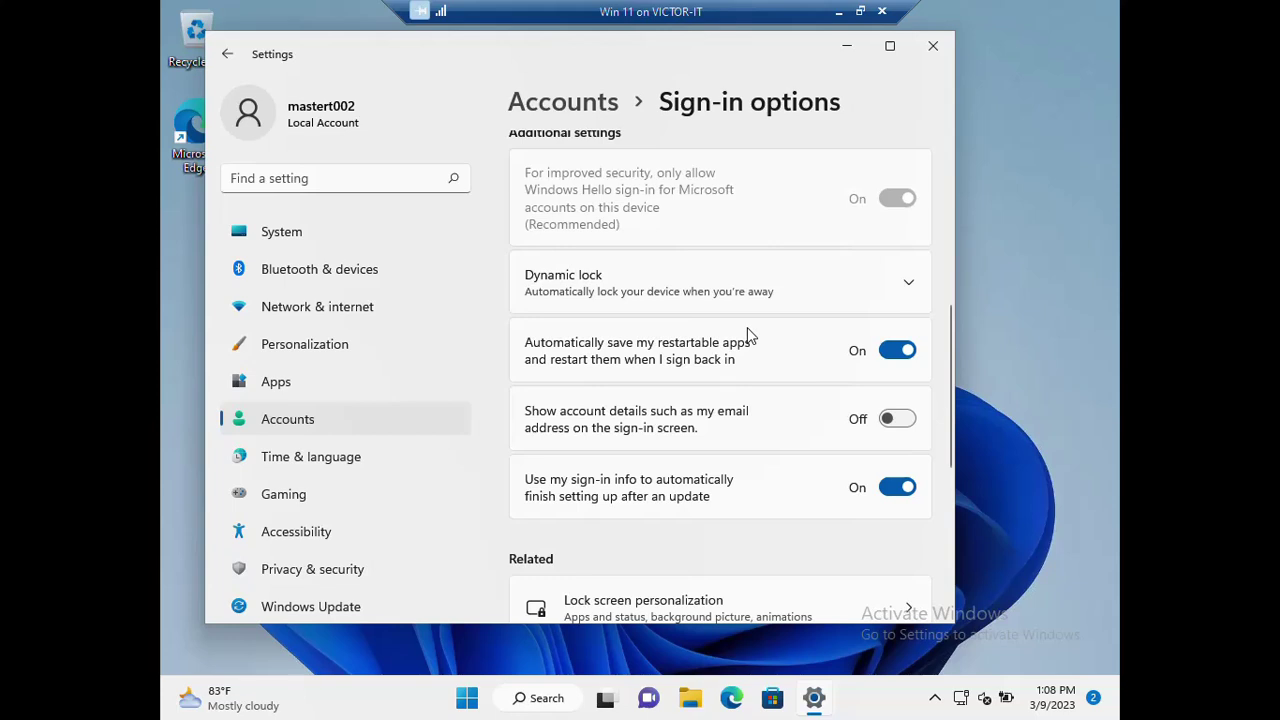
# Search 're' to launch Registry Editor and approve the User Account Control prompt
pyautogui.click(537, 703)
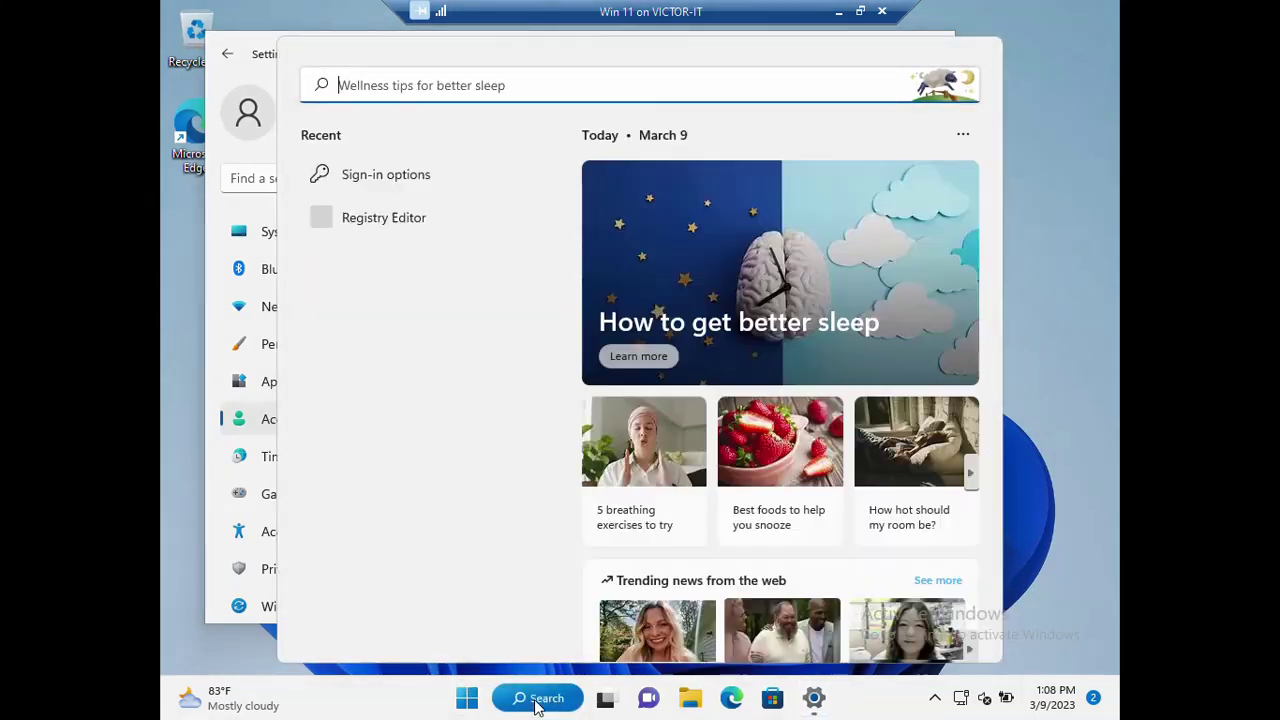
pyautogui.write('re')
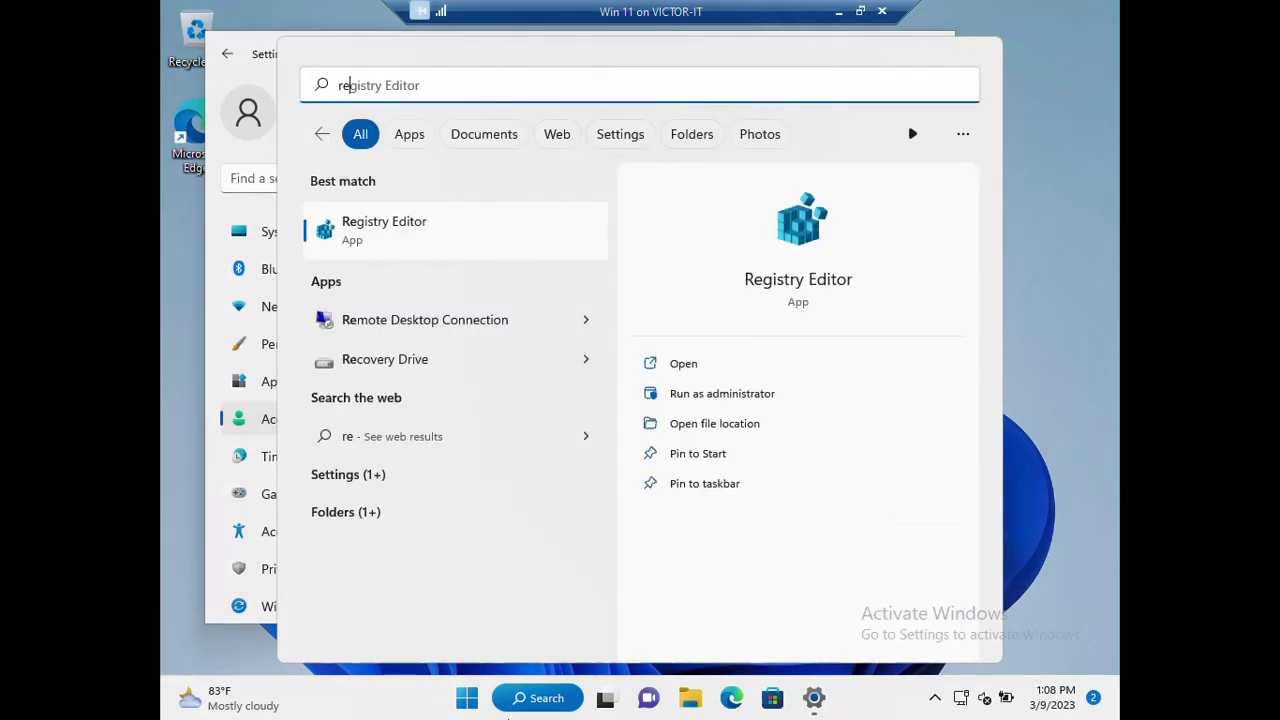
pyautogui.click(389, 238)
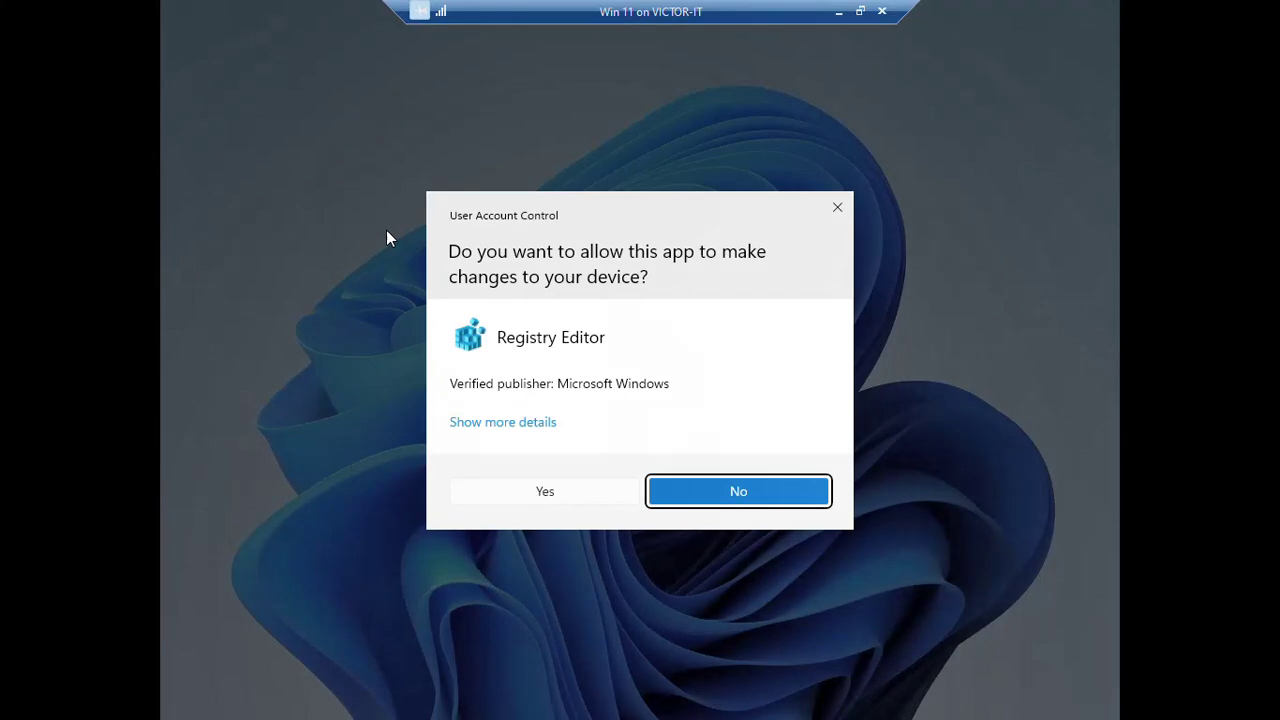
pyautogui.click(568, 489)
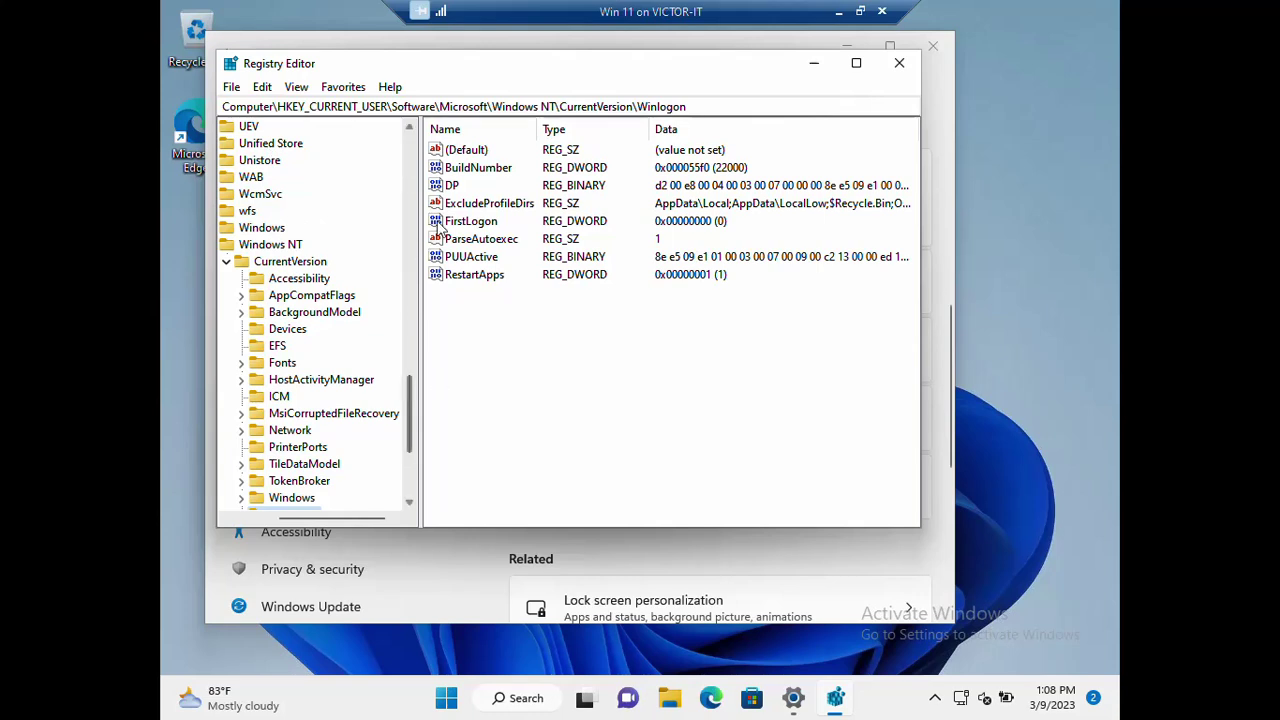
pyautogui.moveTo(700, 113); pyautogui.dragTo(212, 118)
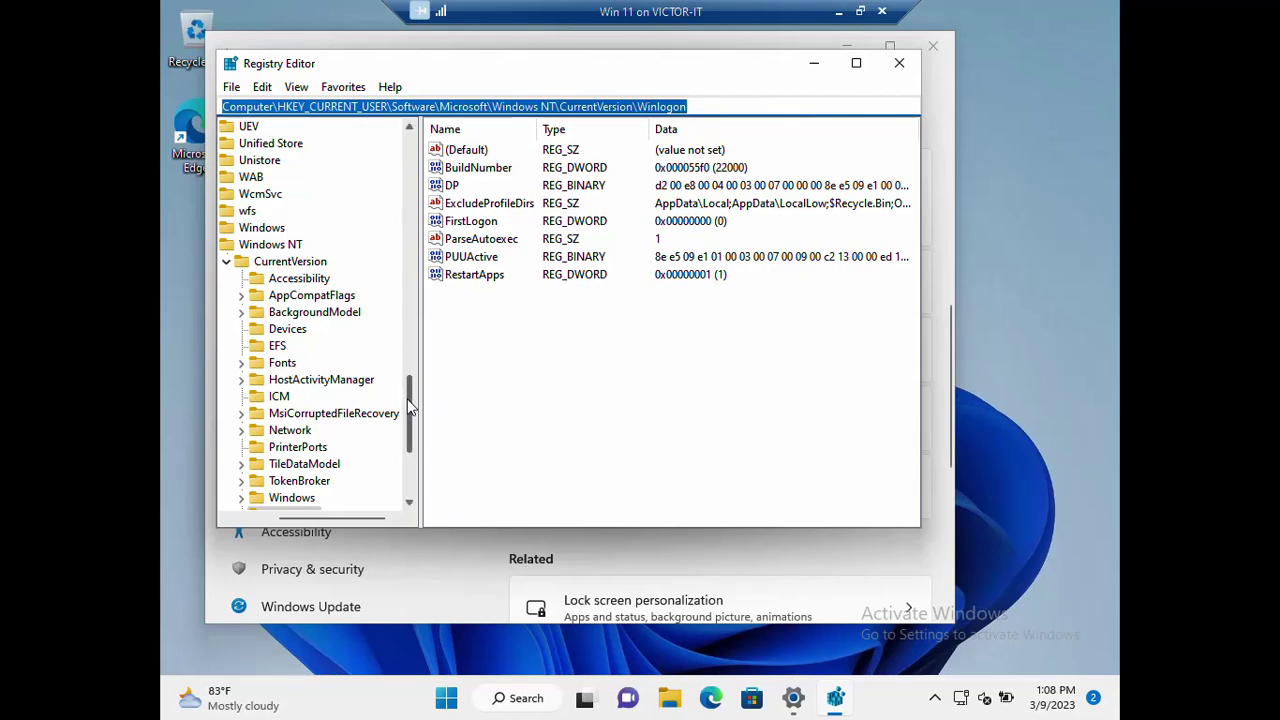
pyautogui.moveTo(407, 399); pyautogui.dragTo(385, 120)
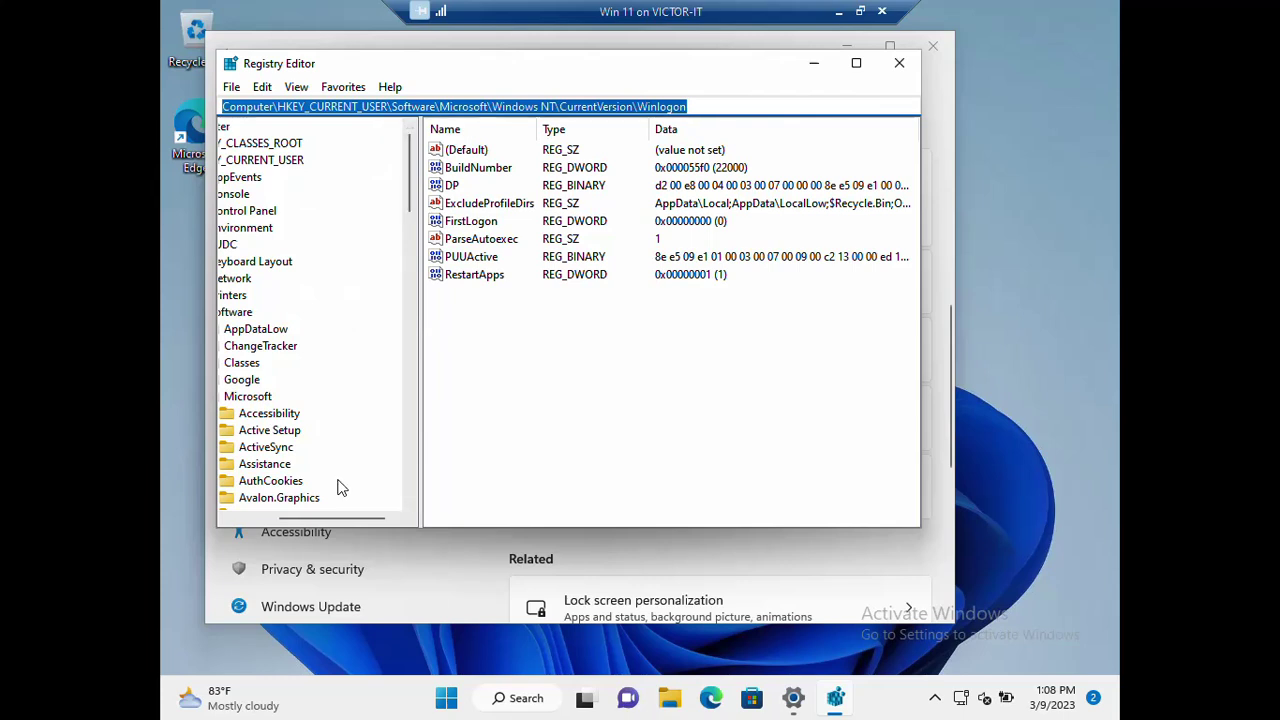
pyautogui.moveTo(350, 518); pyautogui.dragTo(297, 525)
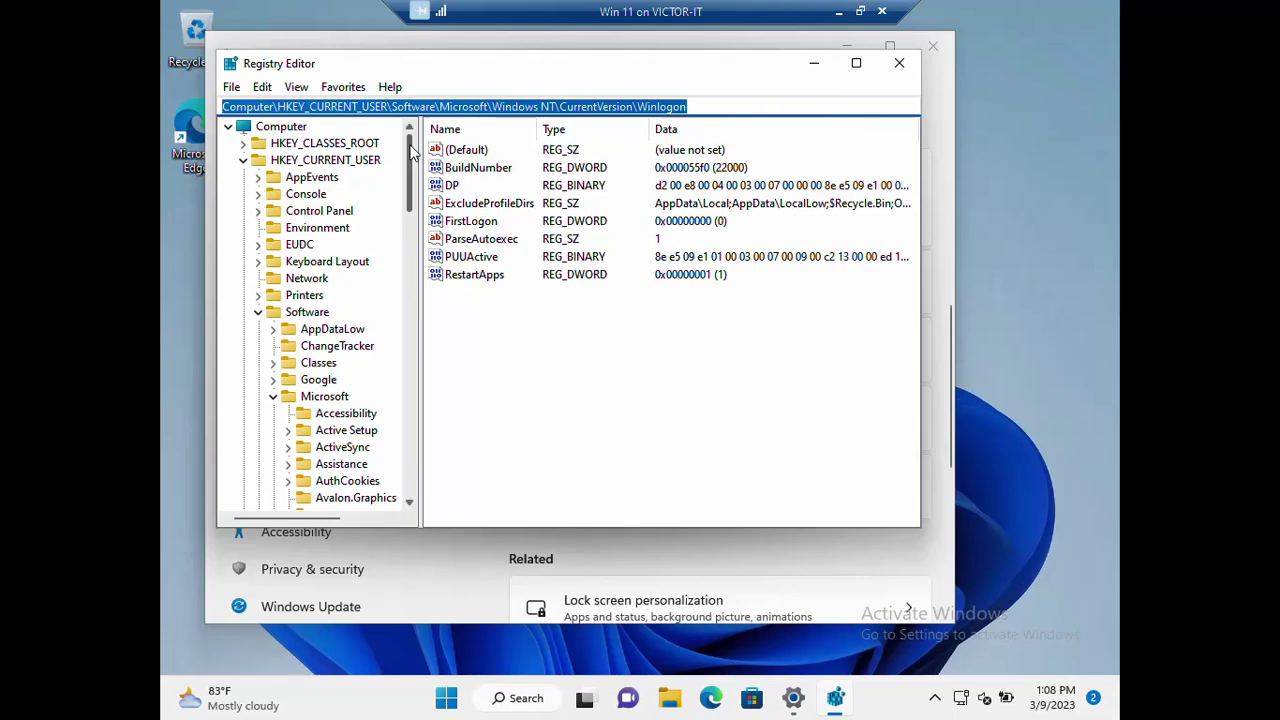
pyautogui.moveTo(412, 148); pyautogui.dragTo(433, 422)
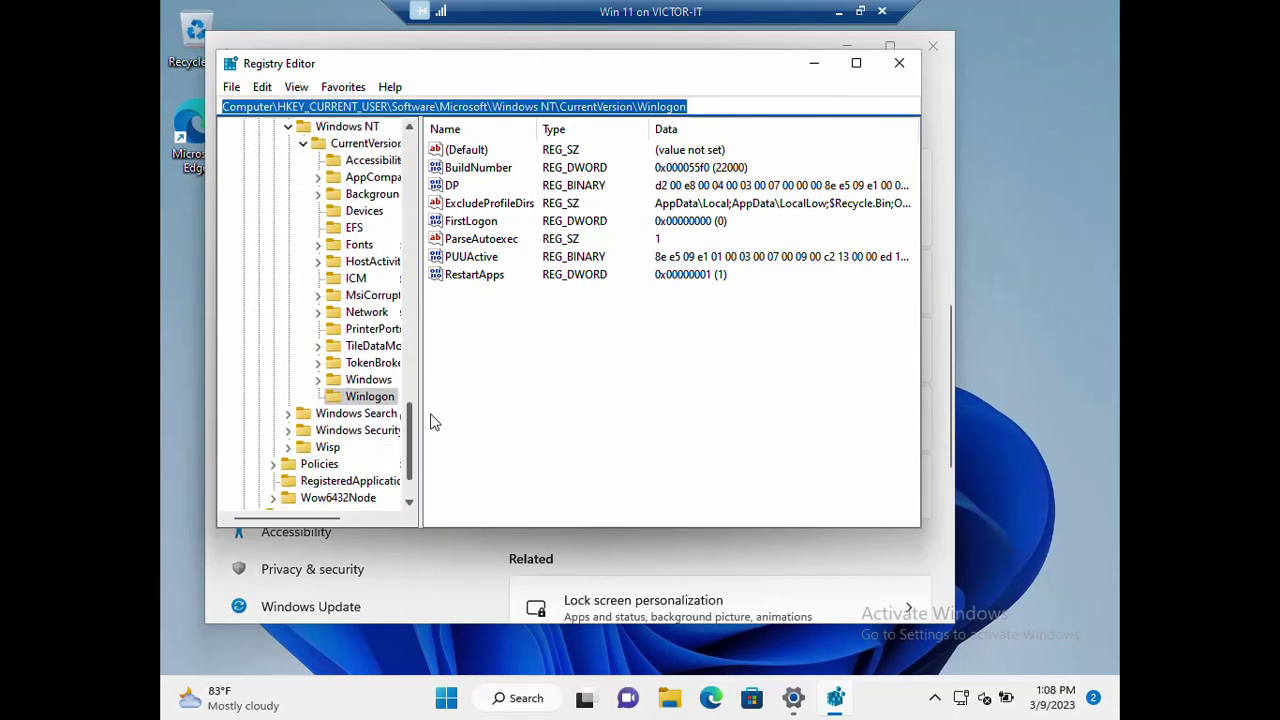
pyautogui.click(378, 390)
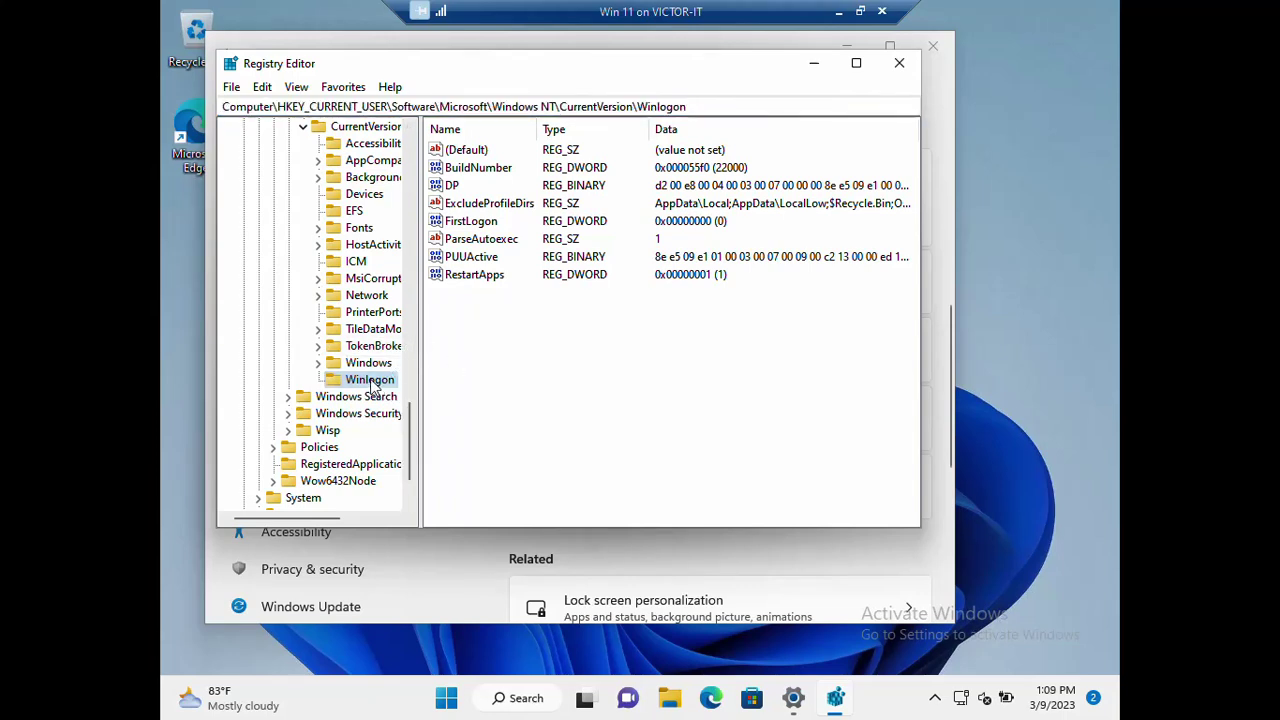
# Add a DWORD (32-bit) value, New Value #1, under Winlogon and leave its data at 0
pyautogui.rightClick(371, 380)
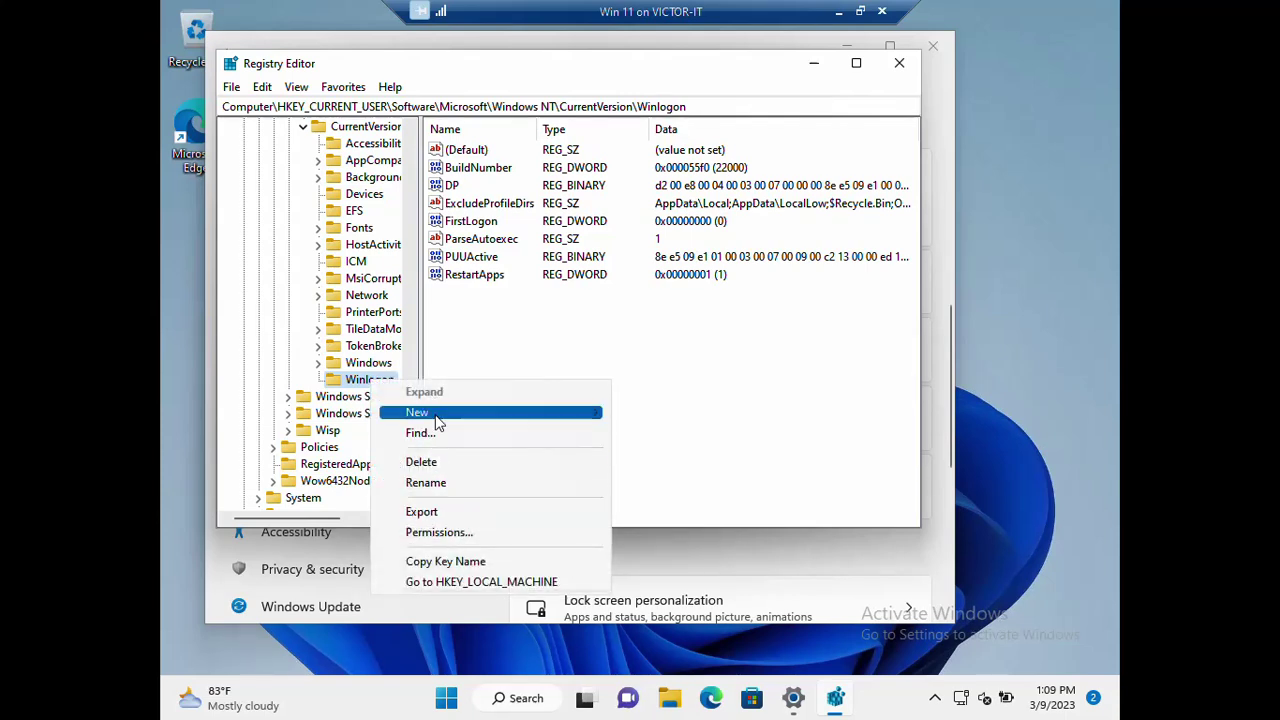
pyautogui.moveTo(437, 420)
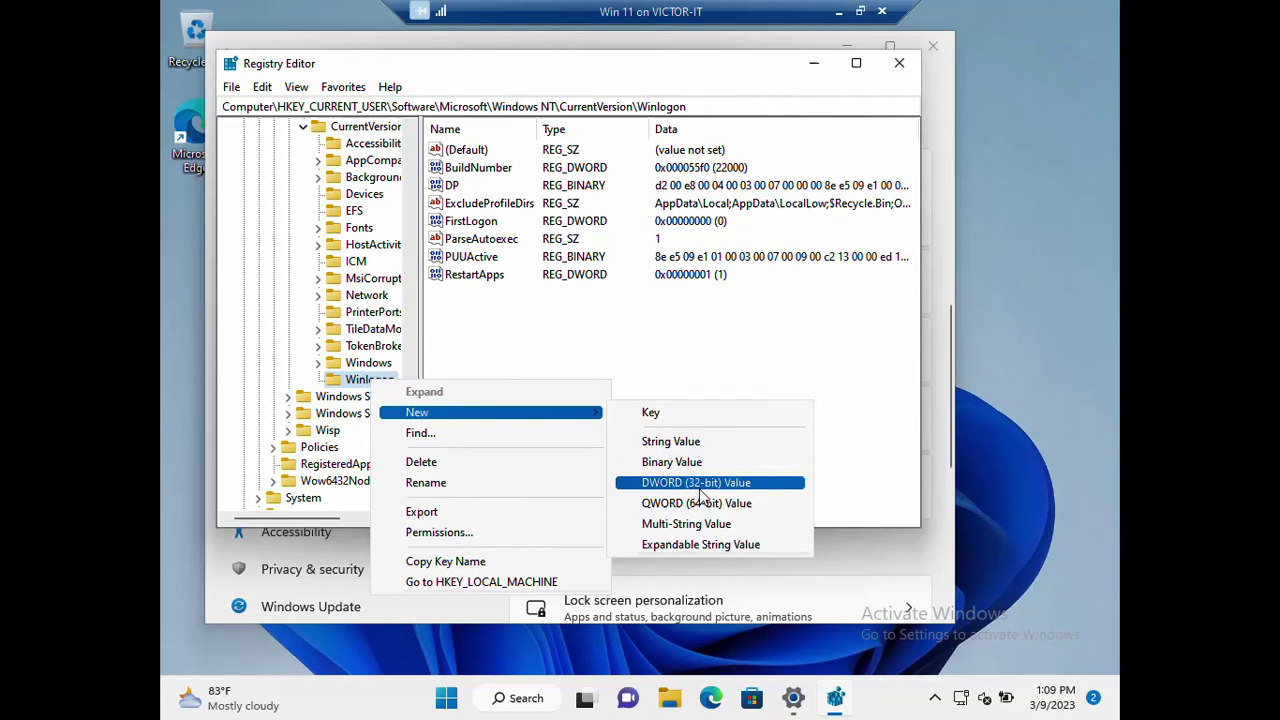
pyautogui.click(688, 483)
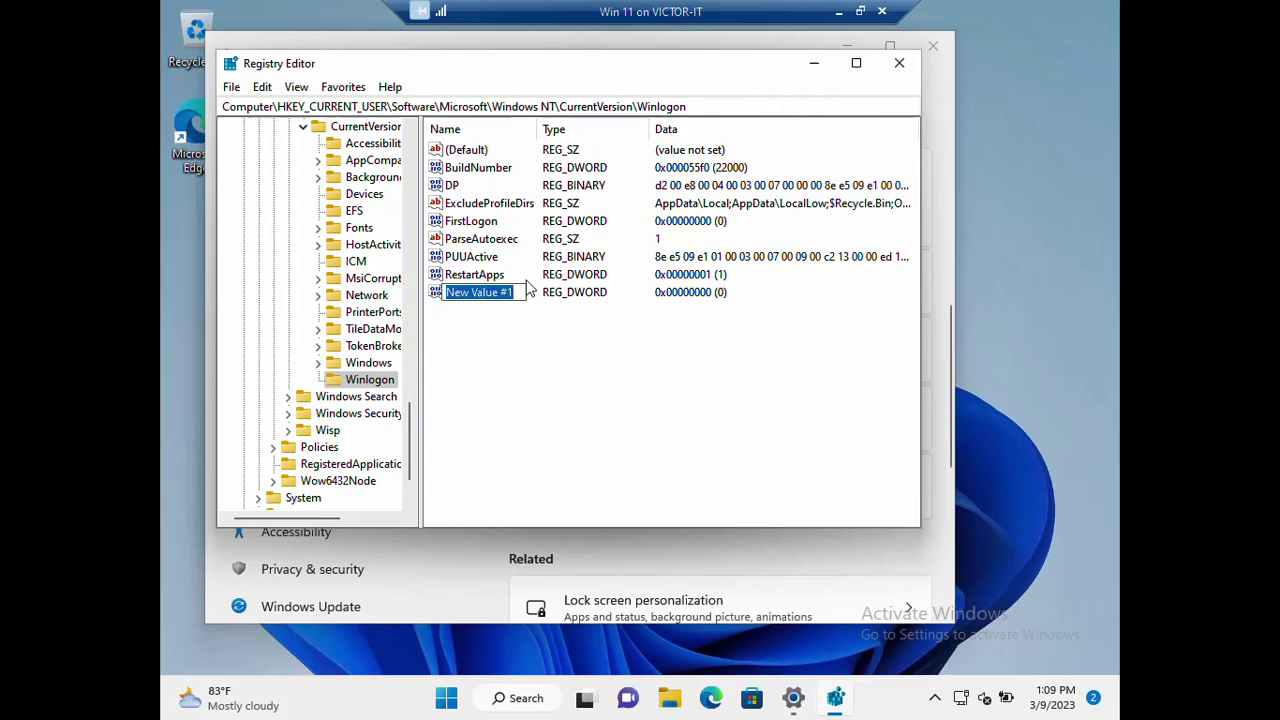
pyautogui.press('Return')
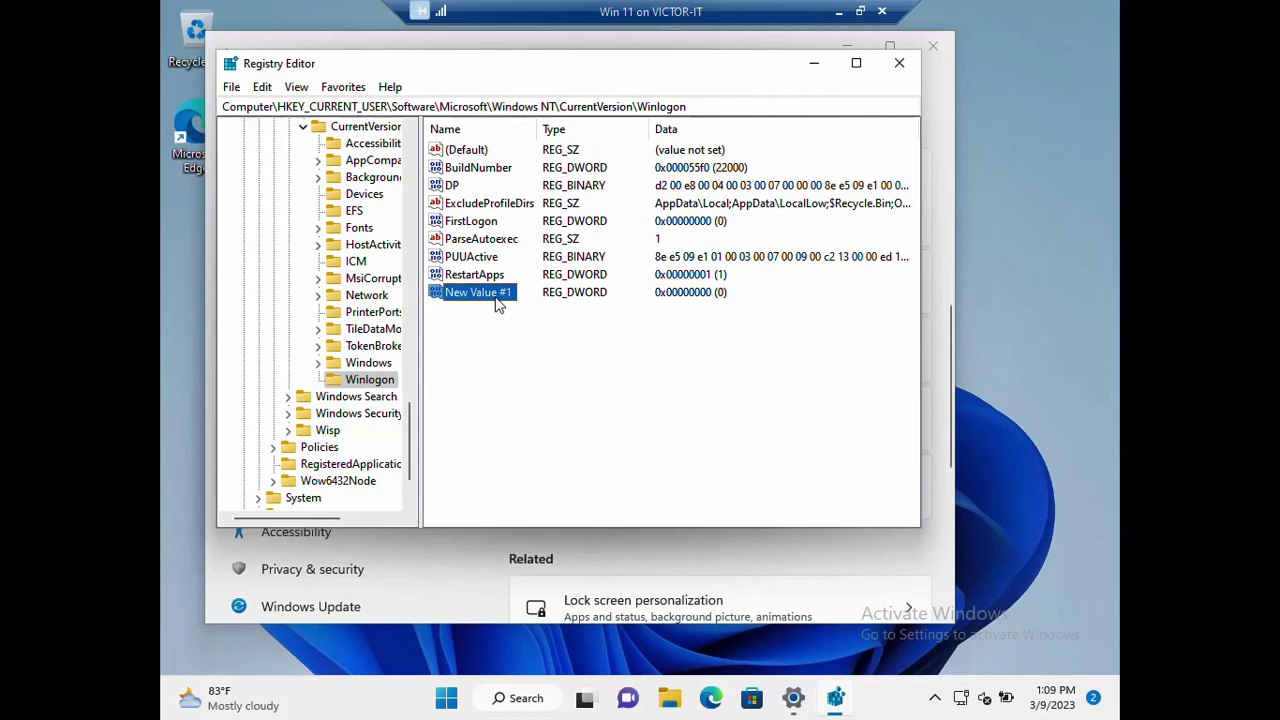
pyautogui.rightClick(496, 302)
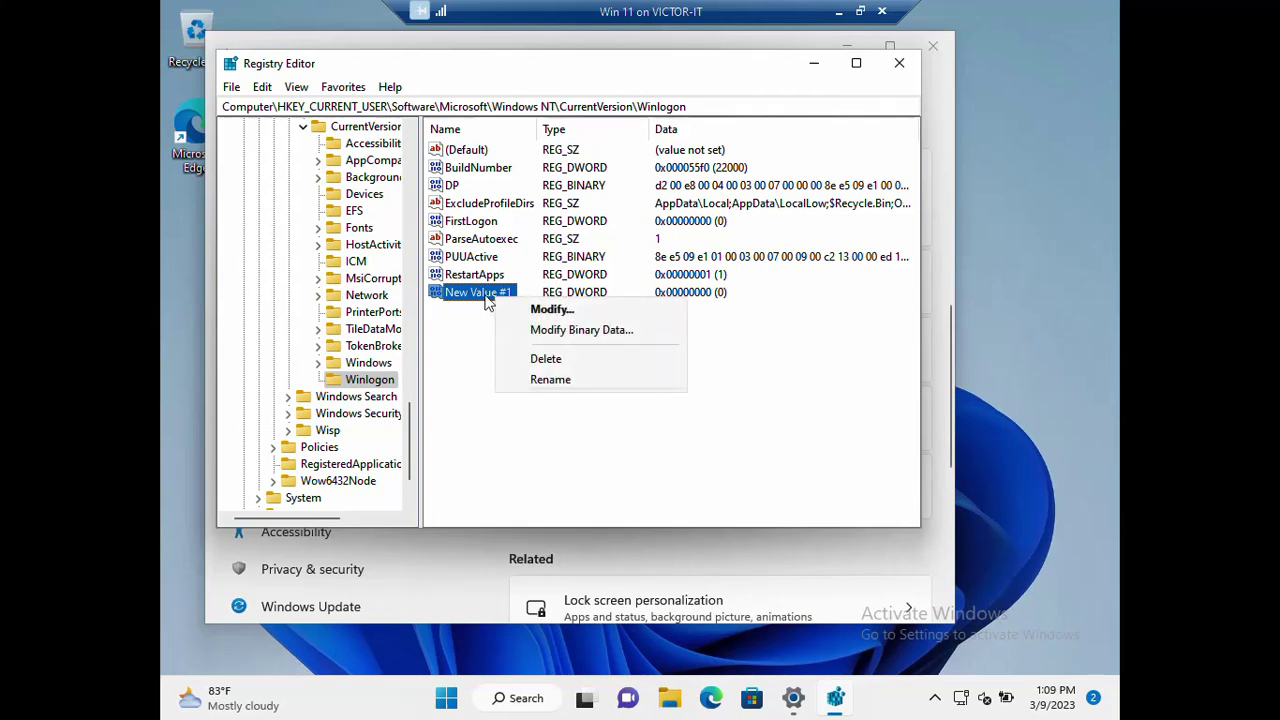
pyautogui.press('m')
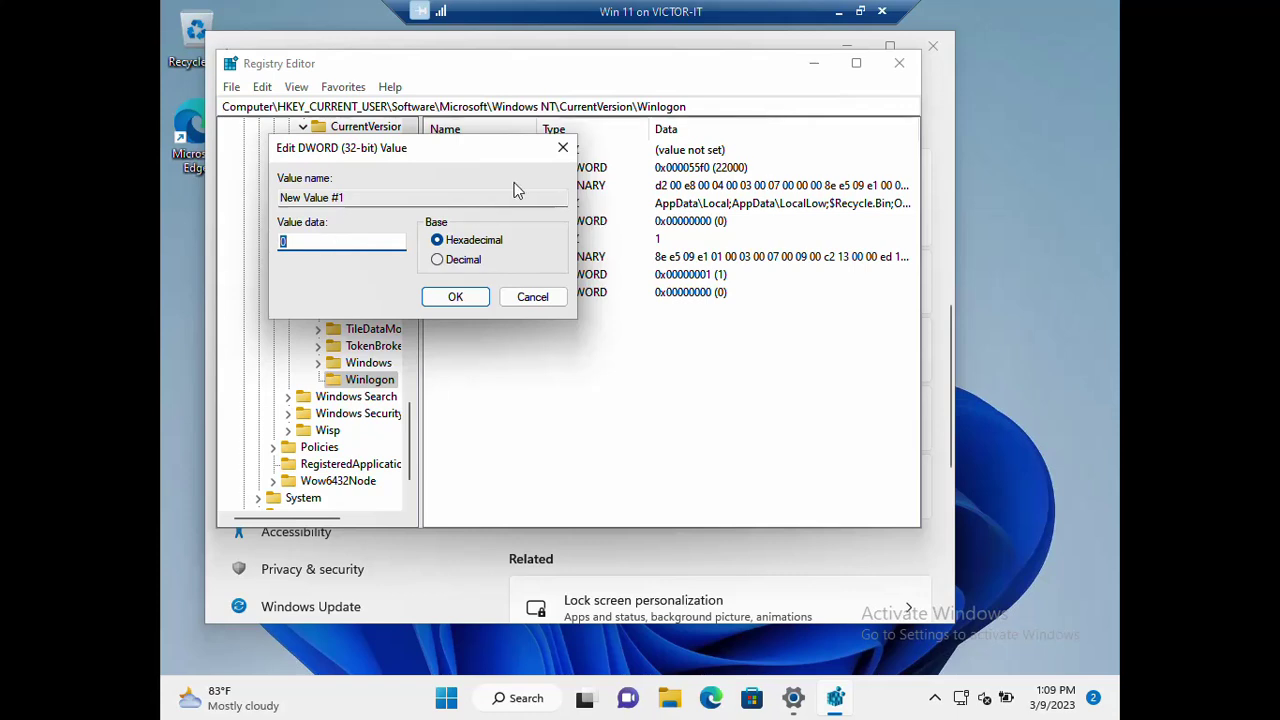
pyautogui.moveTo(477, 148); pyautogui.dragTo(659, 315)
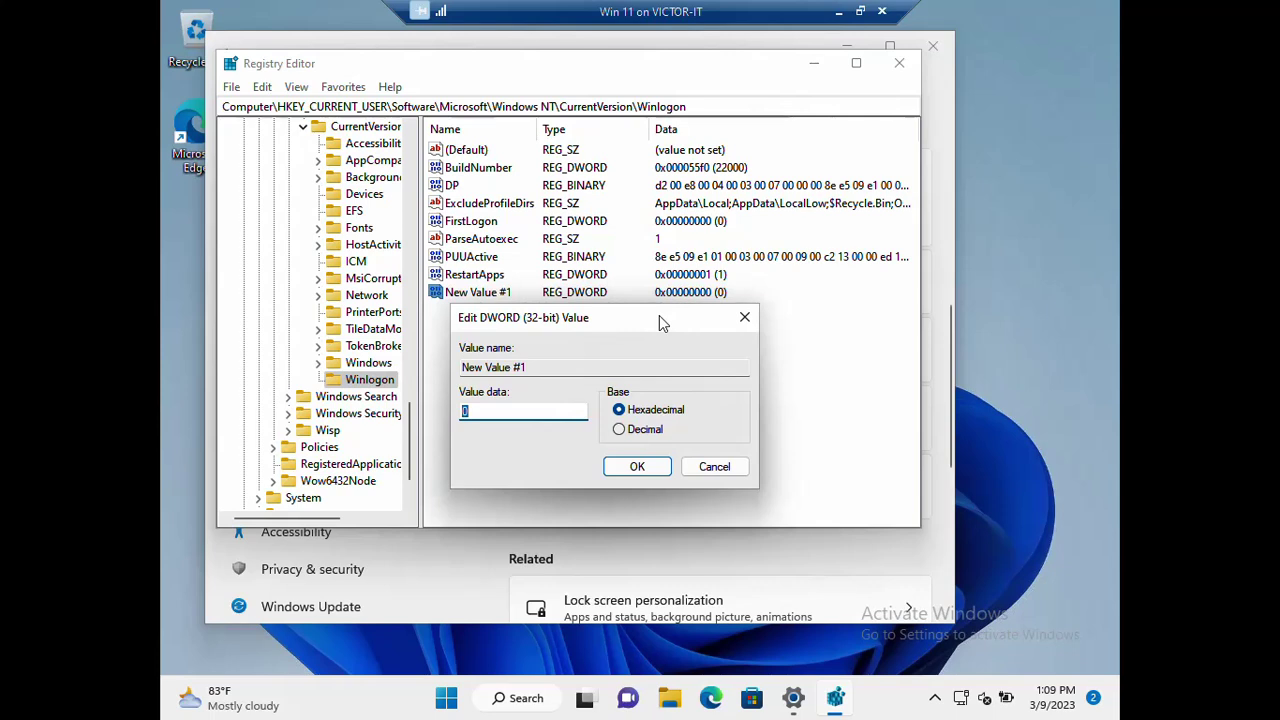
pyautogui.click(752, 326)
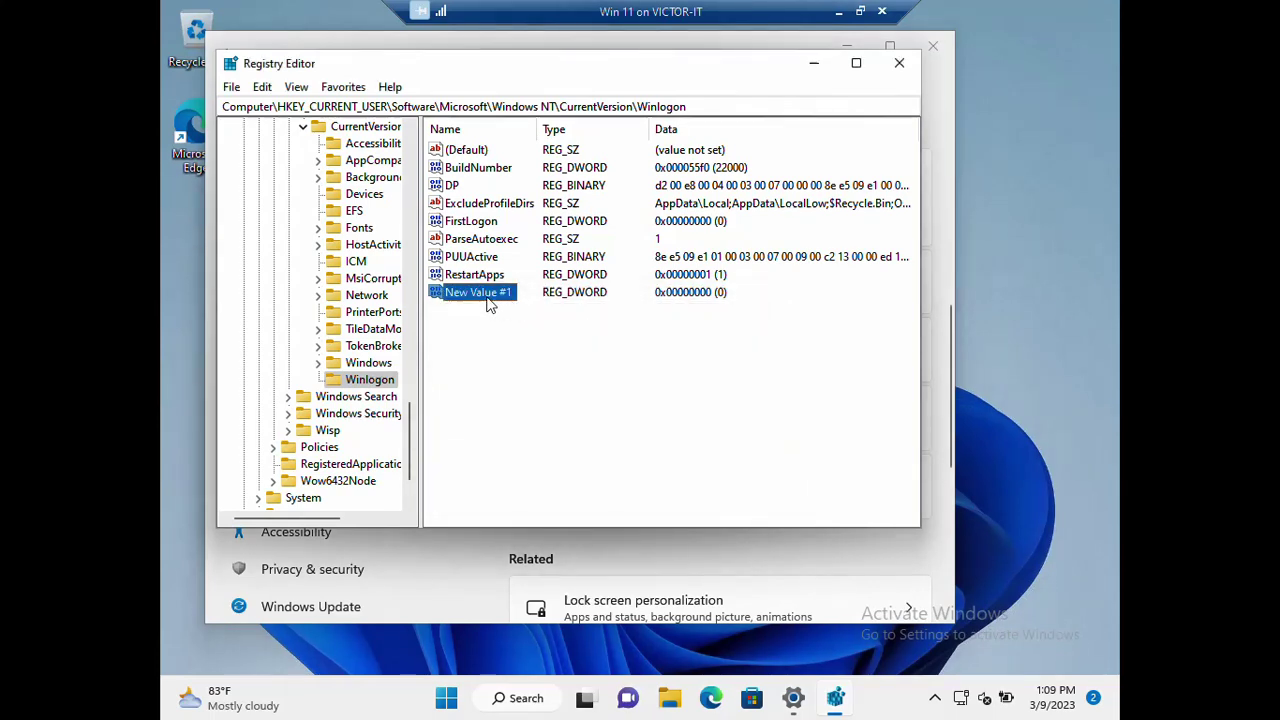
# Delete New Value #1 from the Winlogon key and close Registry Editor
pyautogui.rightClick(487, 297)
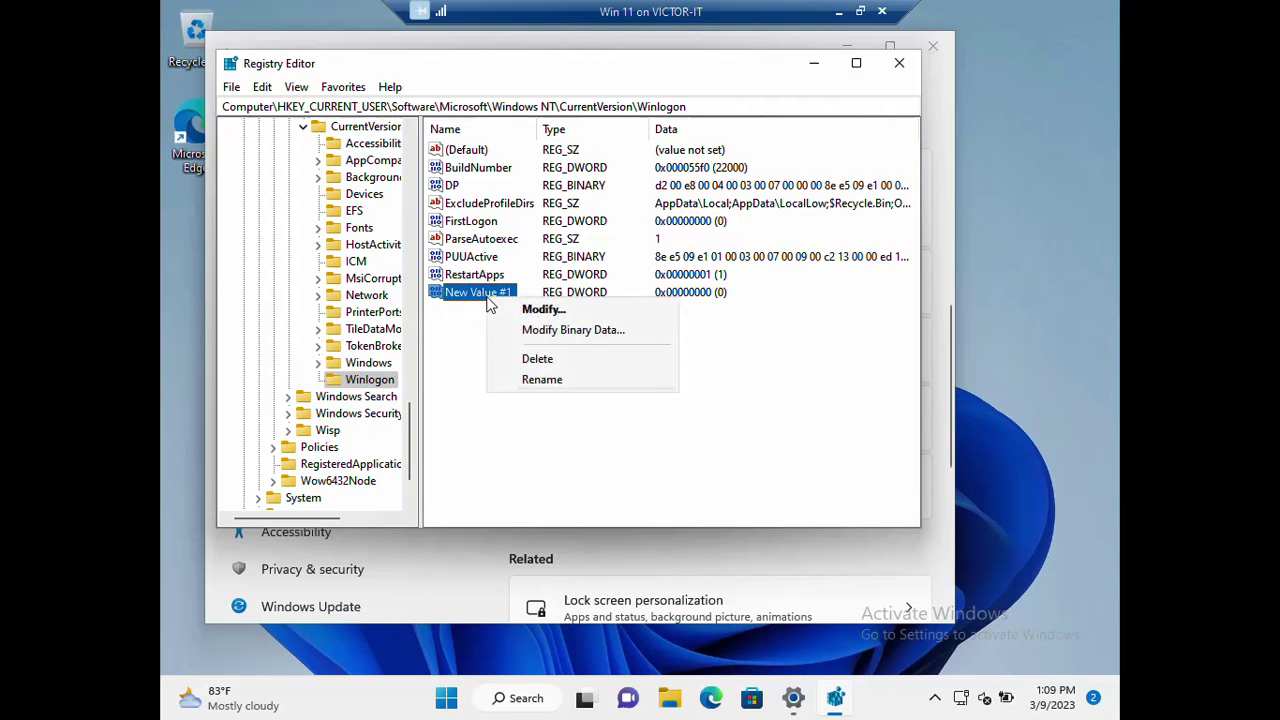
pyautogui.click(550, 358)
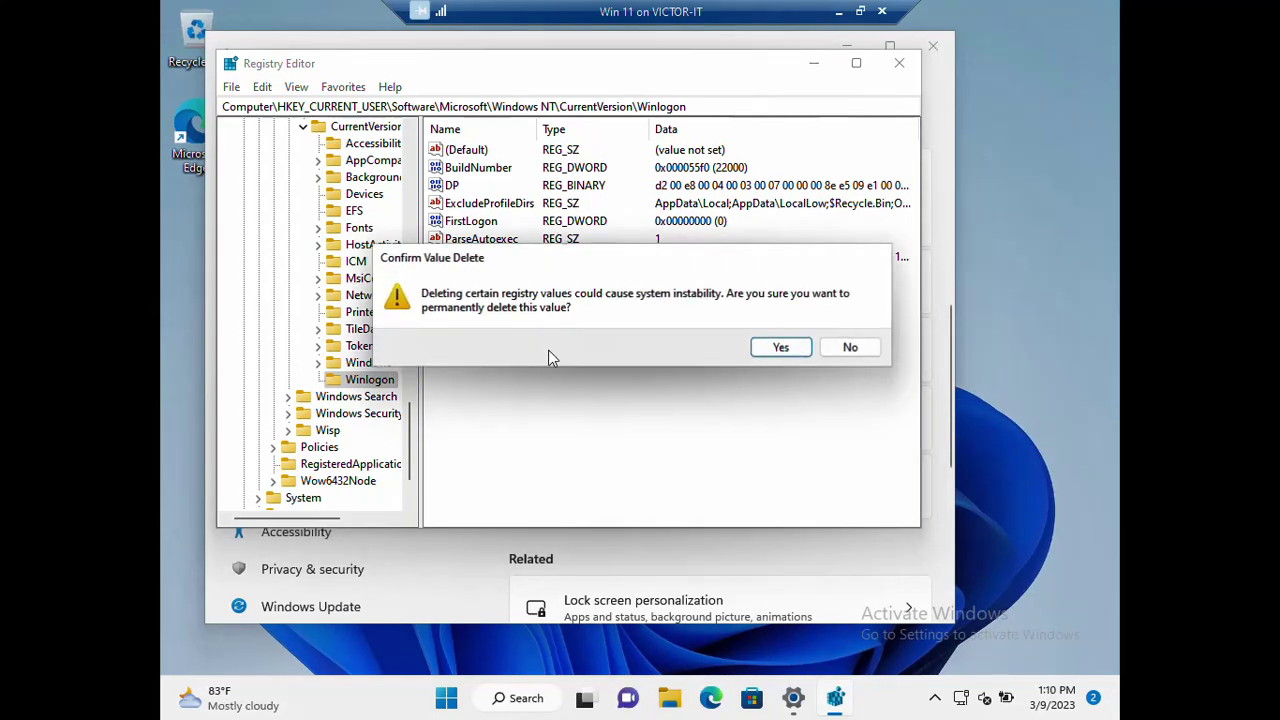
pyautogui.click(782, 346)
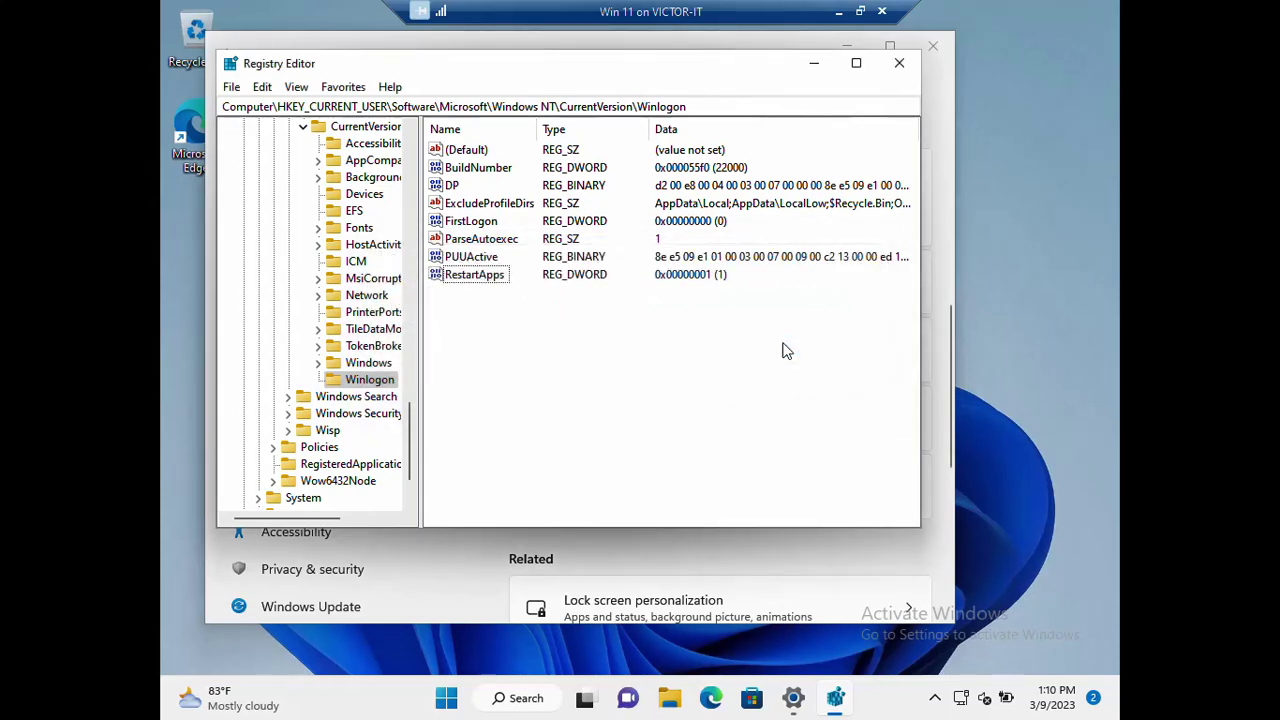
pyautogui.click(899, 64)
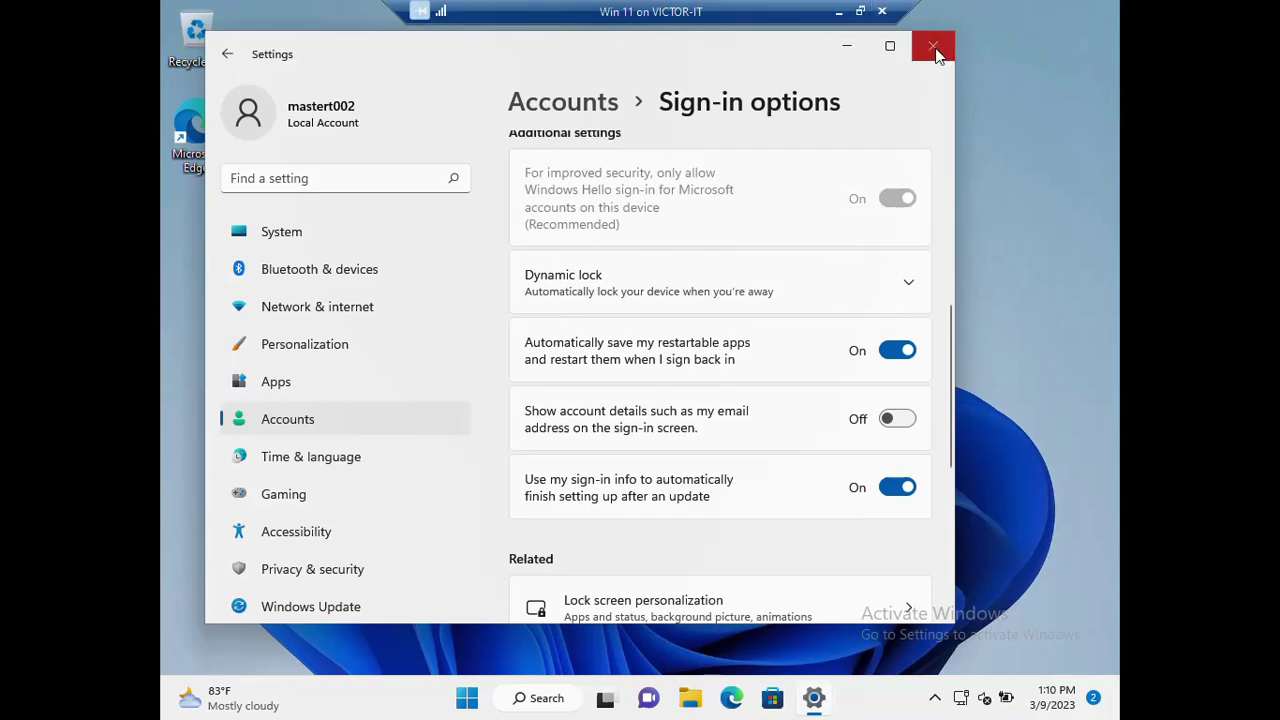
# Close Settings, open File Explorer at Quick access, and bring up Folder Options from the See more menu
pyautogui.click(933, 47)
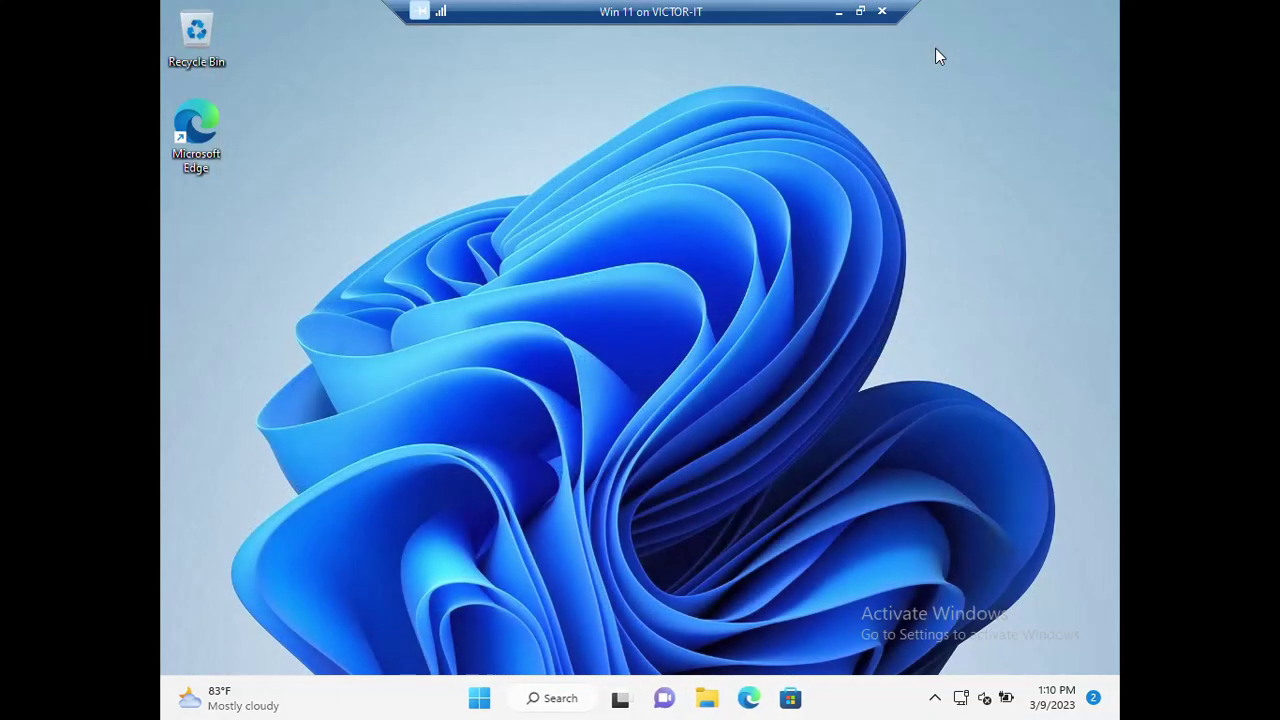
pyautogui.click(711, 699)
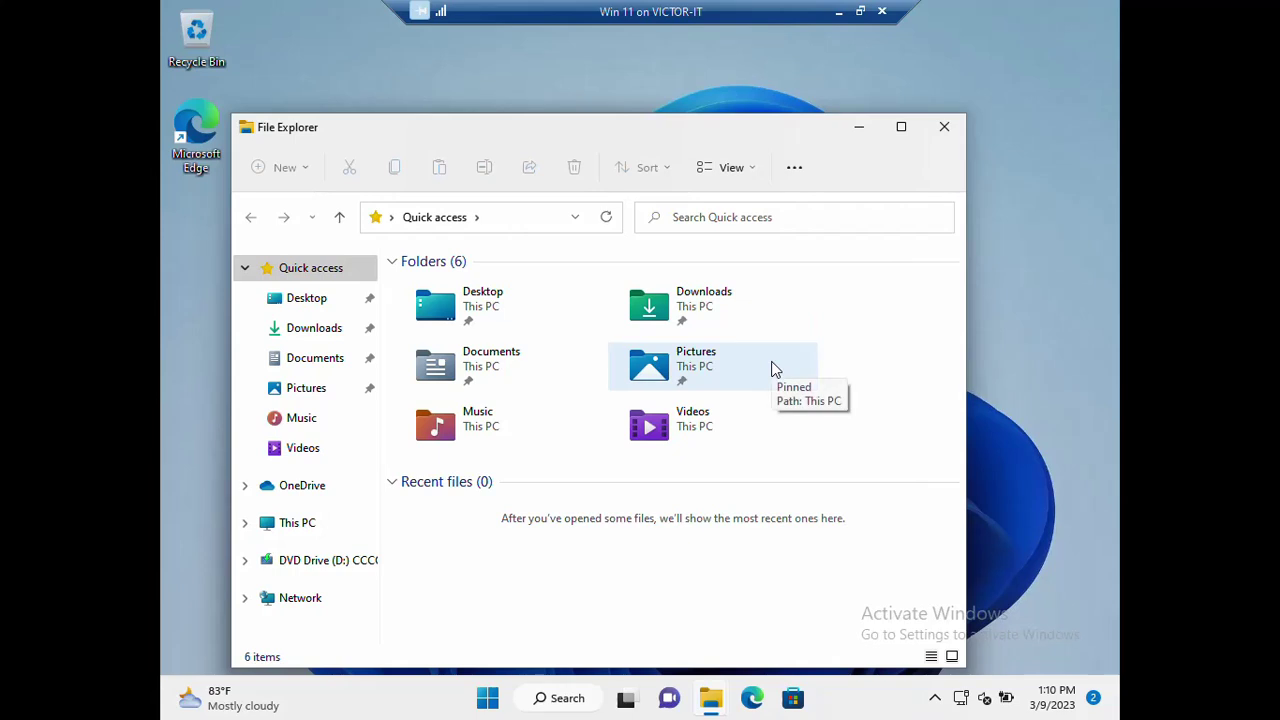
pyautogui.click(794, 169)
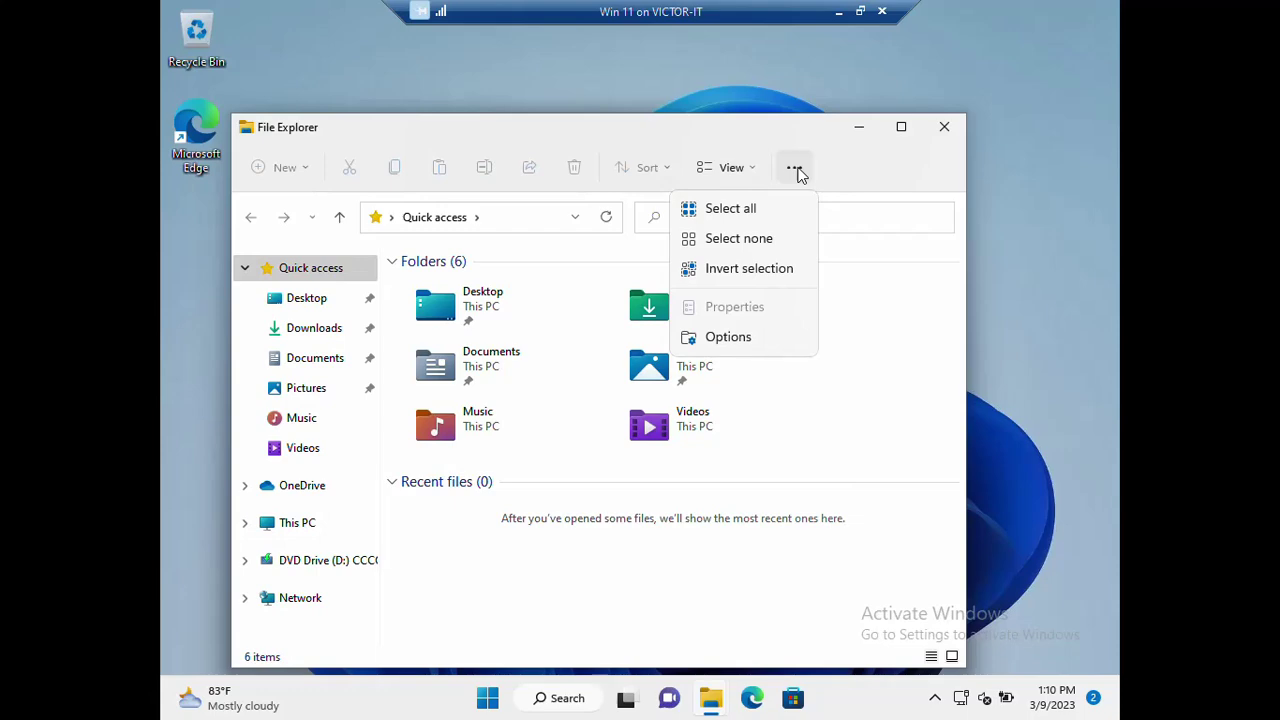
pyautogui.click(745, 333)
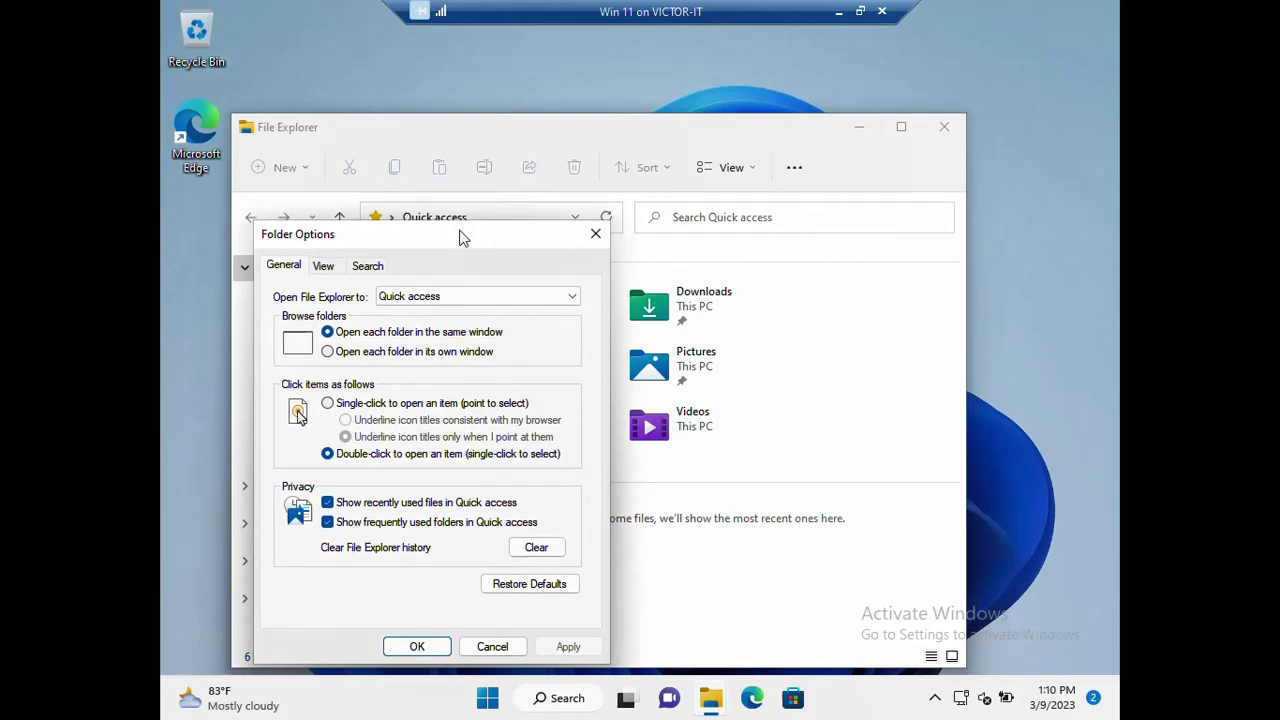
# On the View tab, leave 'Restore previous folder windows at logon' checked and confirm with OK
pyautogui.moveTo(461, 237); pyautogui.dragTo(582, 212)
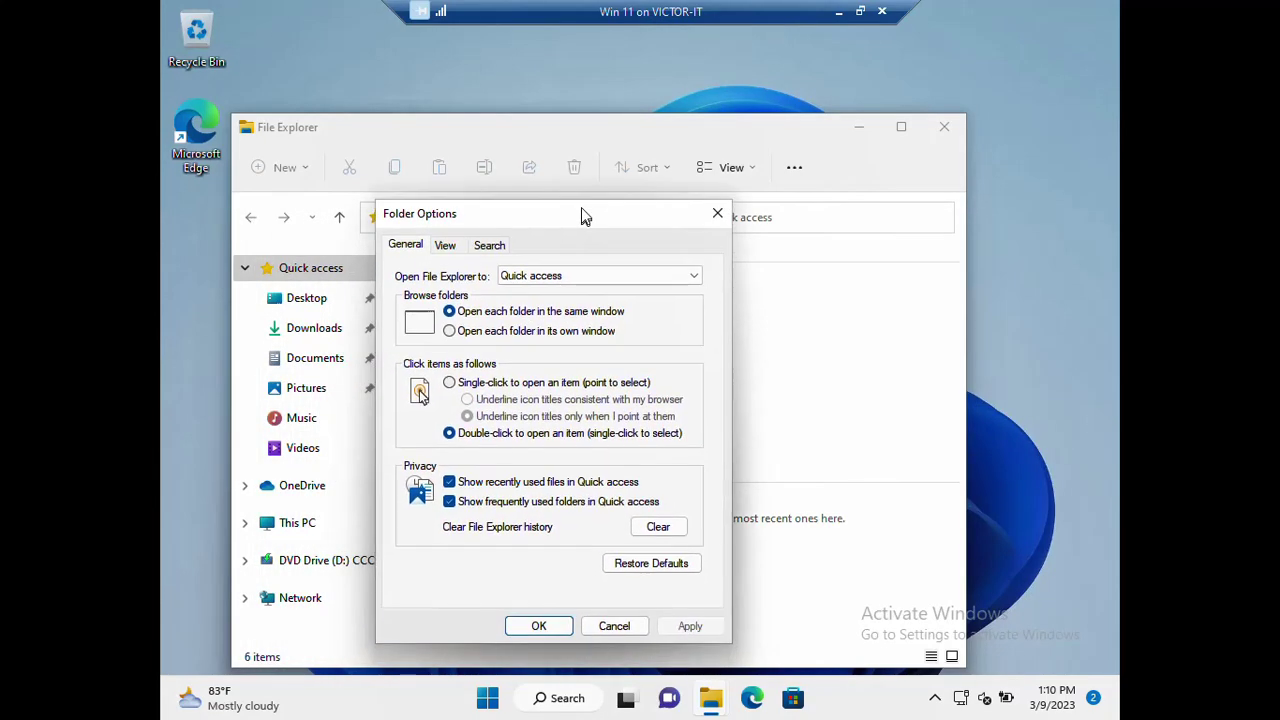
pyautogui.click(446, 245)
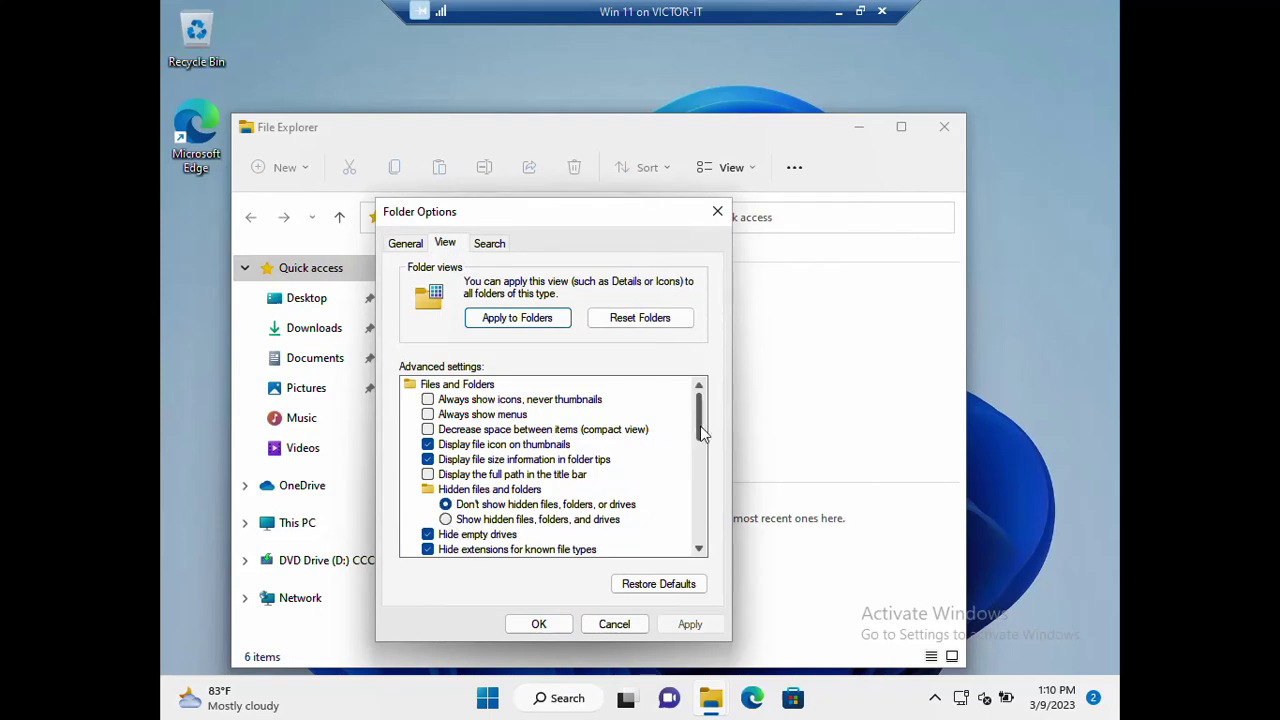
pyautogui.moveTo(701, 427); pyautogui.dragTo(700, 462)
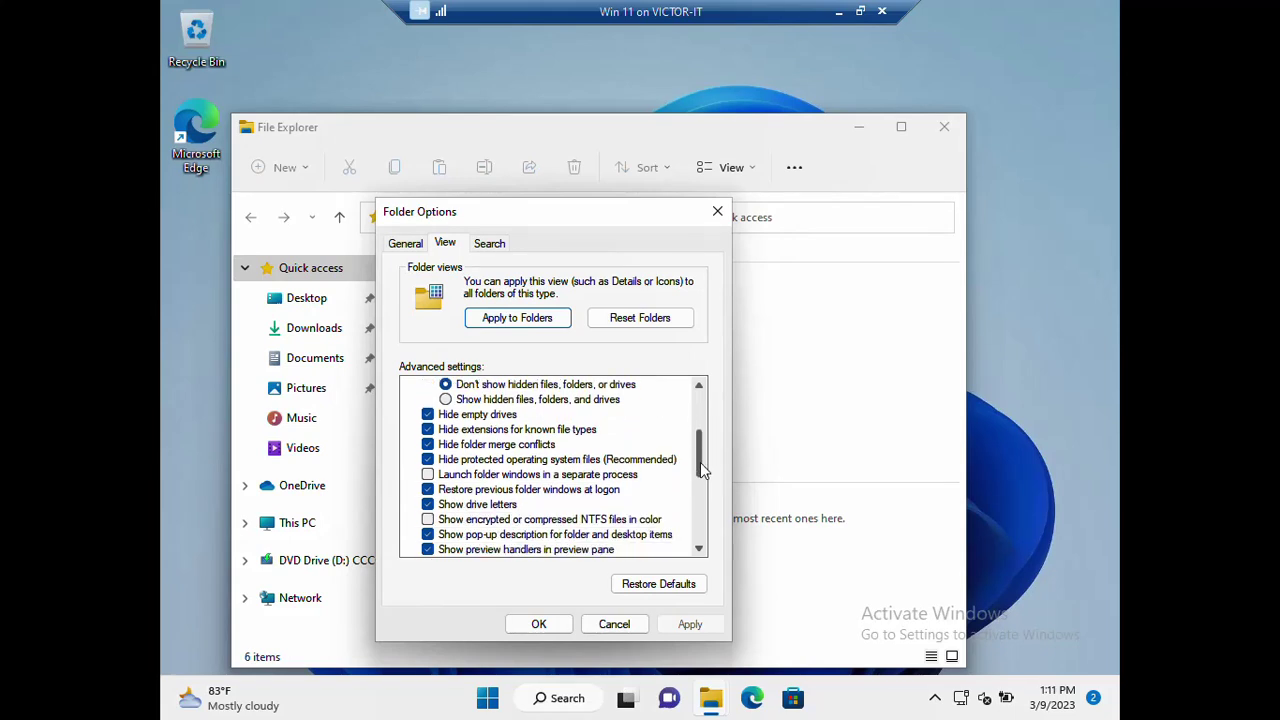
pyautogui.click(452, 491)
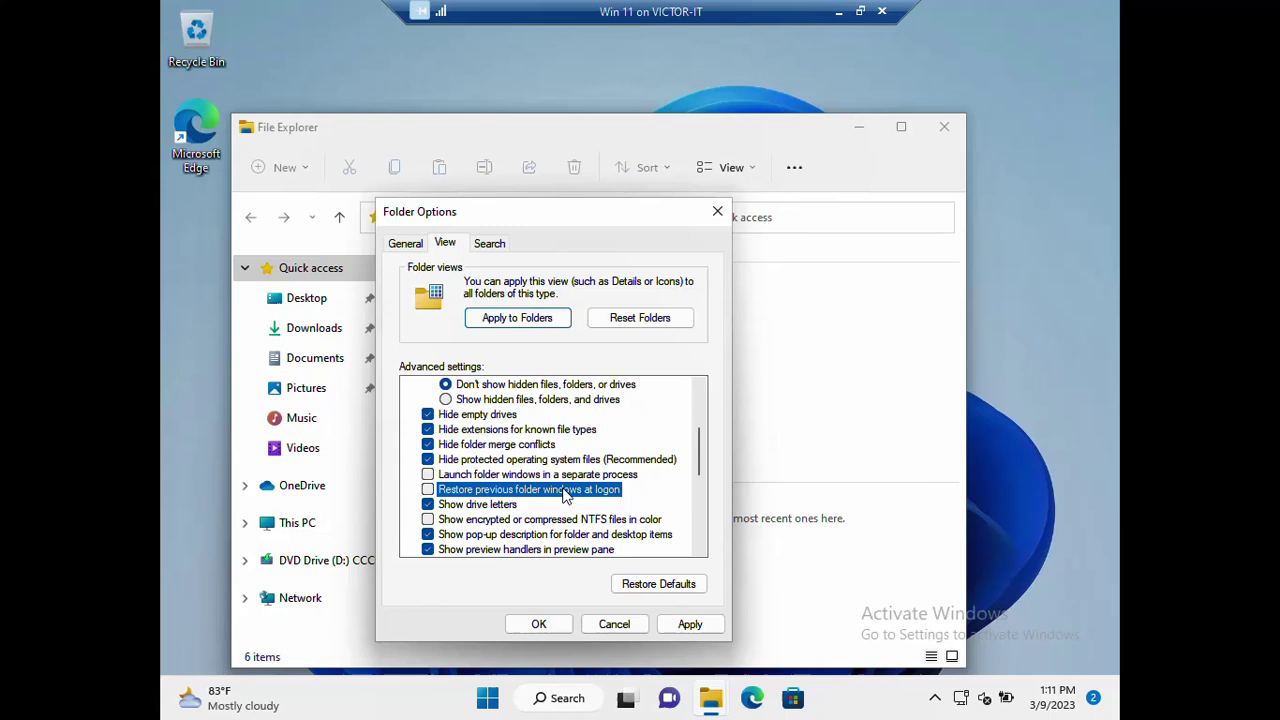
pyautogui.click(428, 490)
pyautogui.click(539, 623)
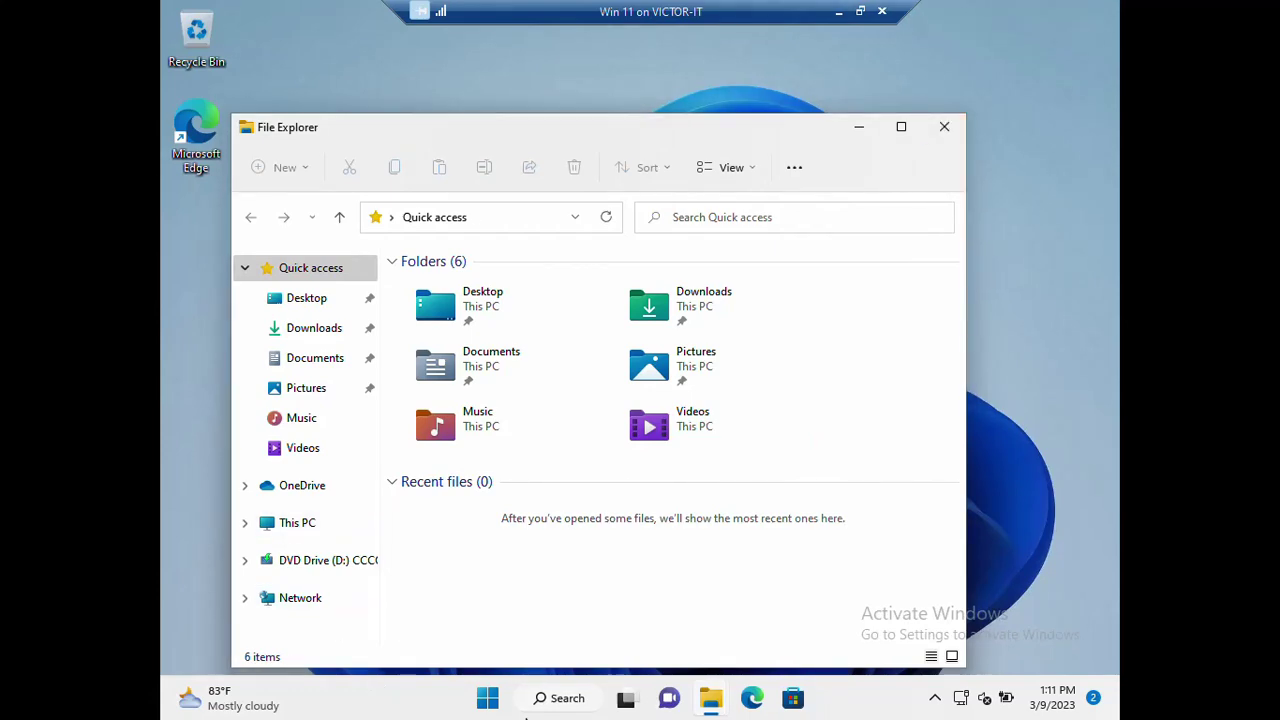
pyautogui.click(542, 697)
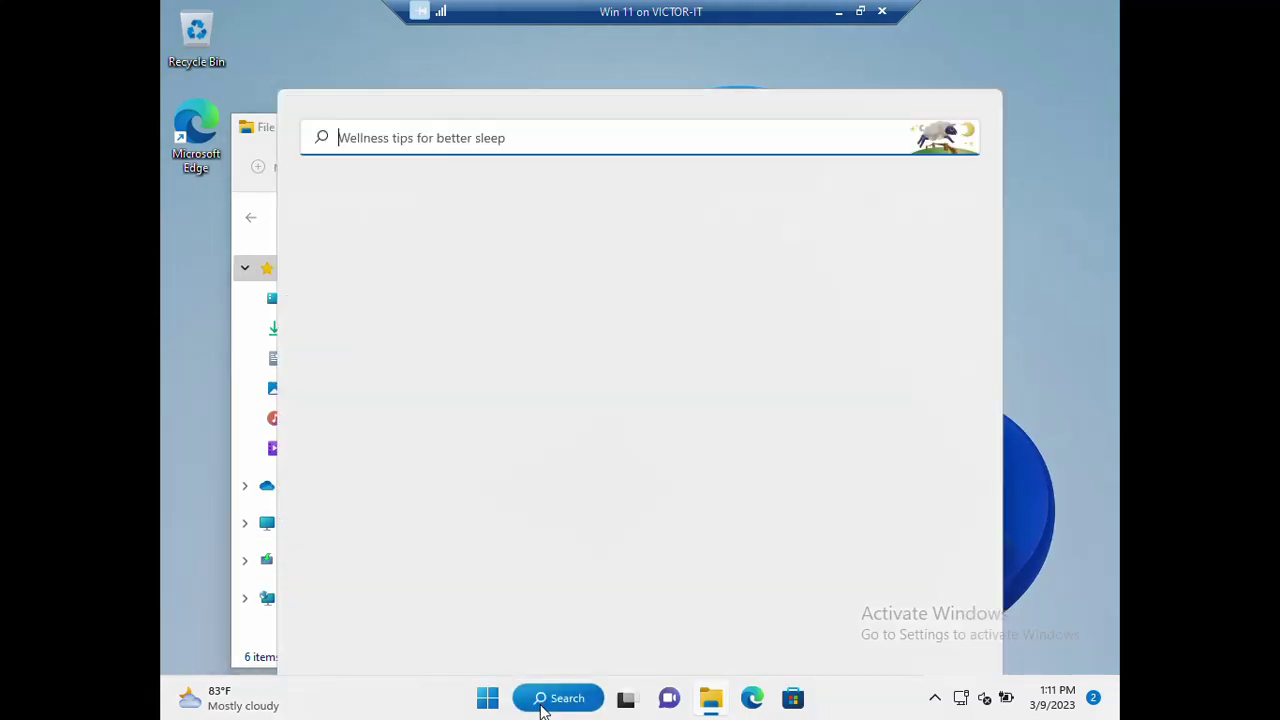
pyautogui.write('reg')
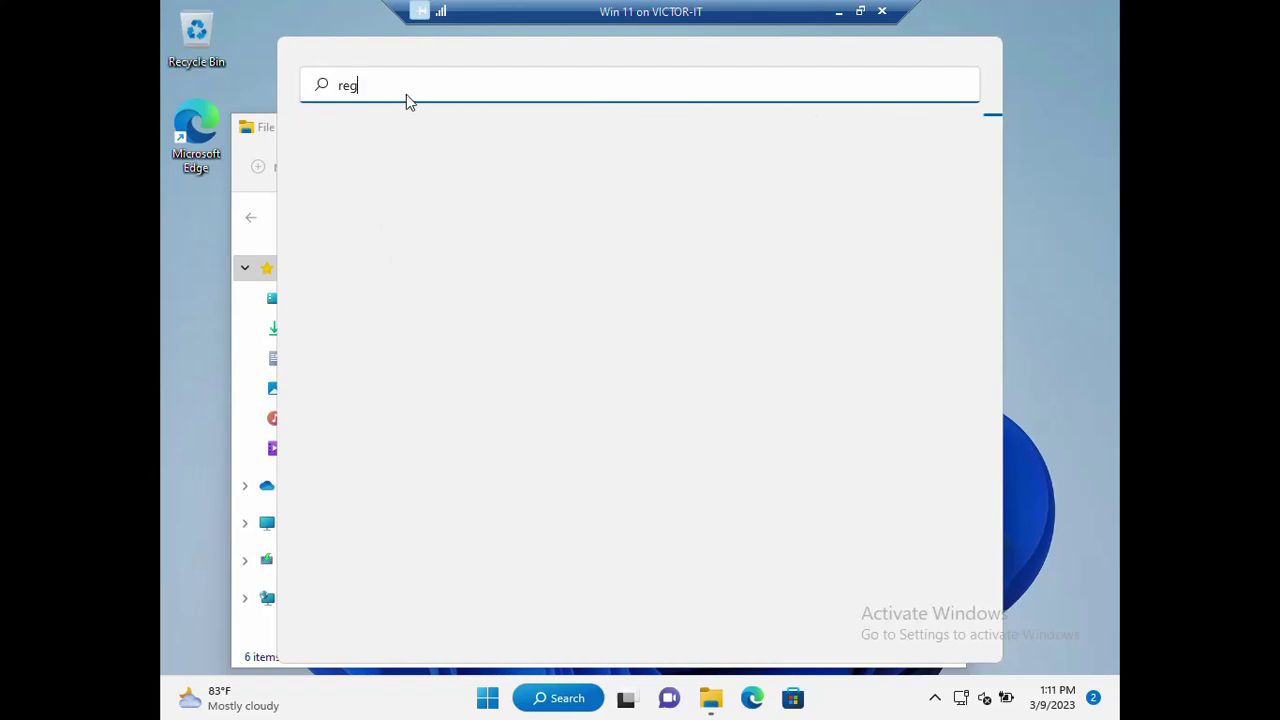
pyautogui.press('BackSpace')
pyautogui.press('BackSpace')
pyautogui.press('BackSpace')
pyautogui.write('re')
pyautogui.click(1102, 300)
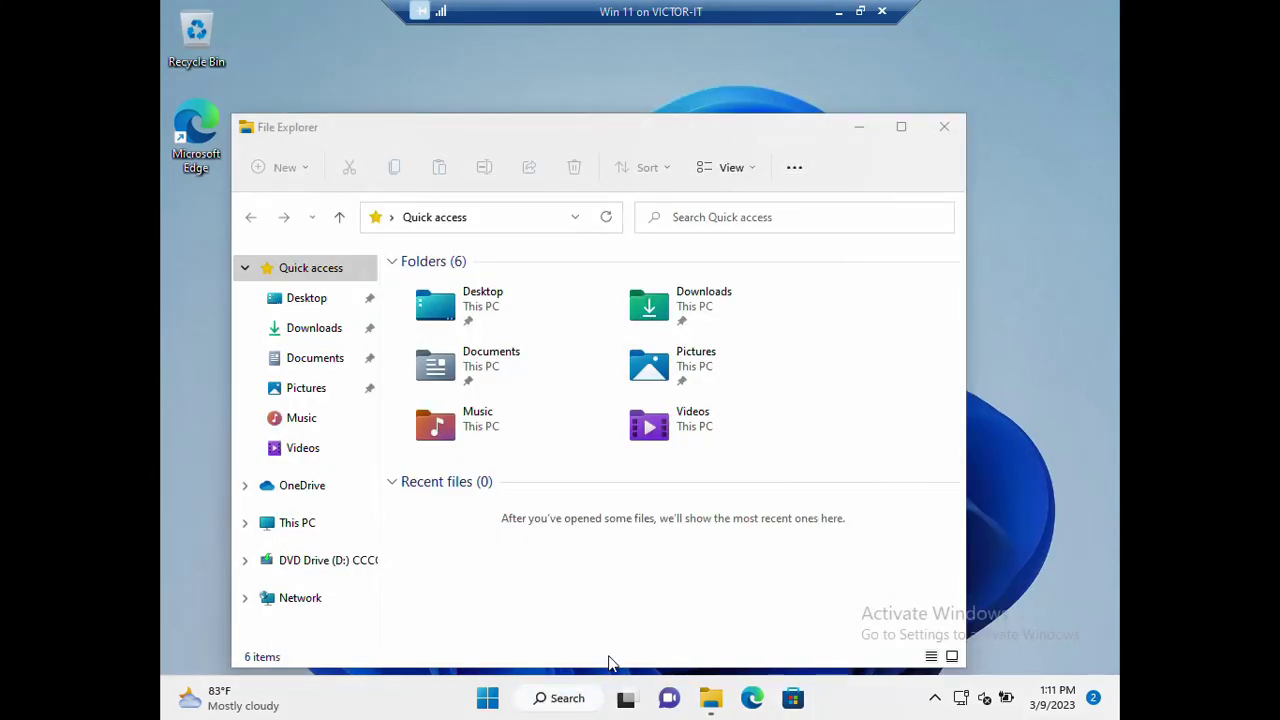
pyautogui.click(563, 703)
pyautogui.write('re')
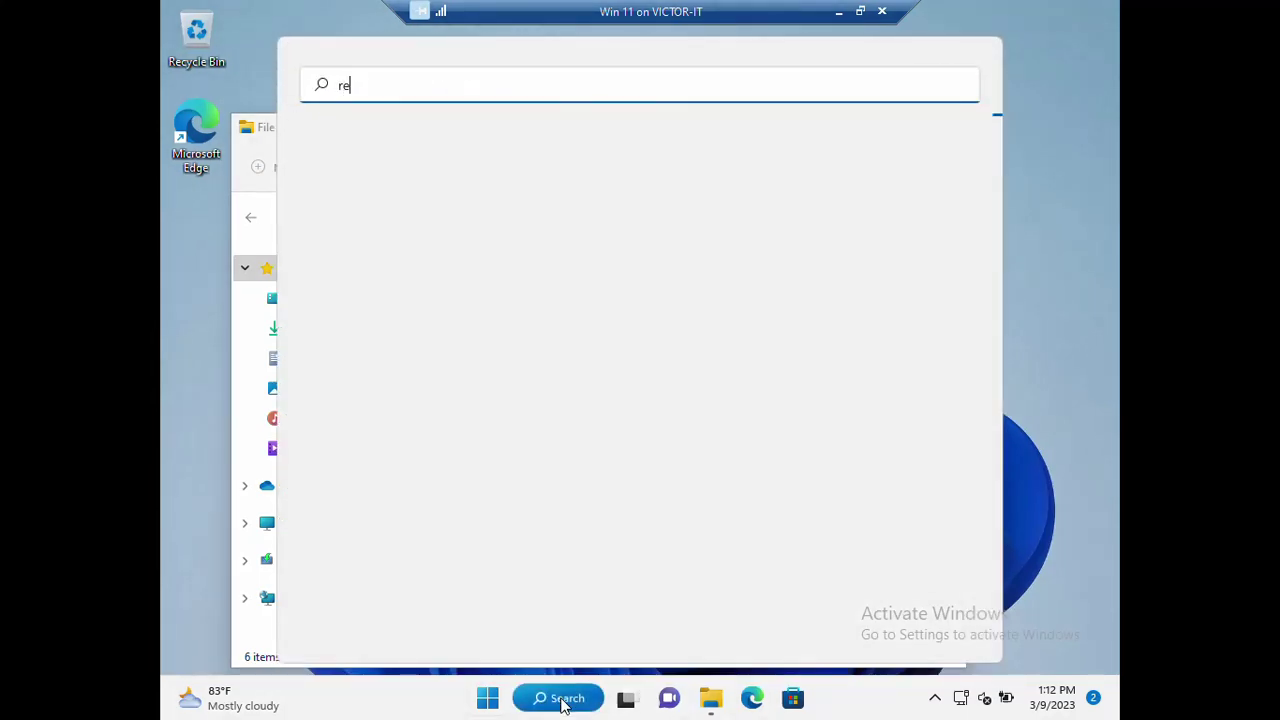
pyautogui.write('gistry')
pyautogui.press('BackSpace')
pyautogui.press('BackSpace')
pyautogui.press('BackSpace')
pyautogui.press('BackSpace')
pyautogui.press('BackSpace')
pyautogui.press('BackSpace')
pyautogui.press('BackSpace')
pyautogui.press('BackSpace')
pyautogui.write('editor')
pyautogui.click(250, 645)
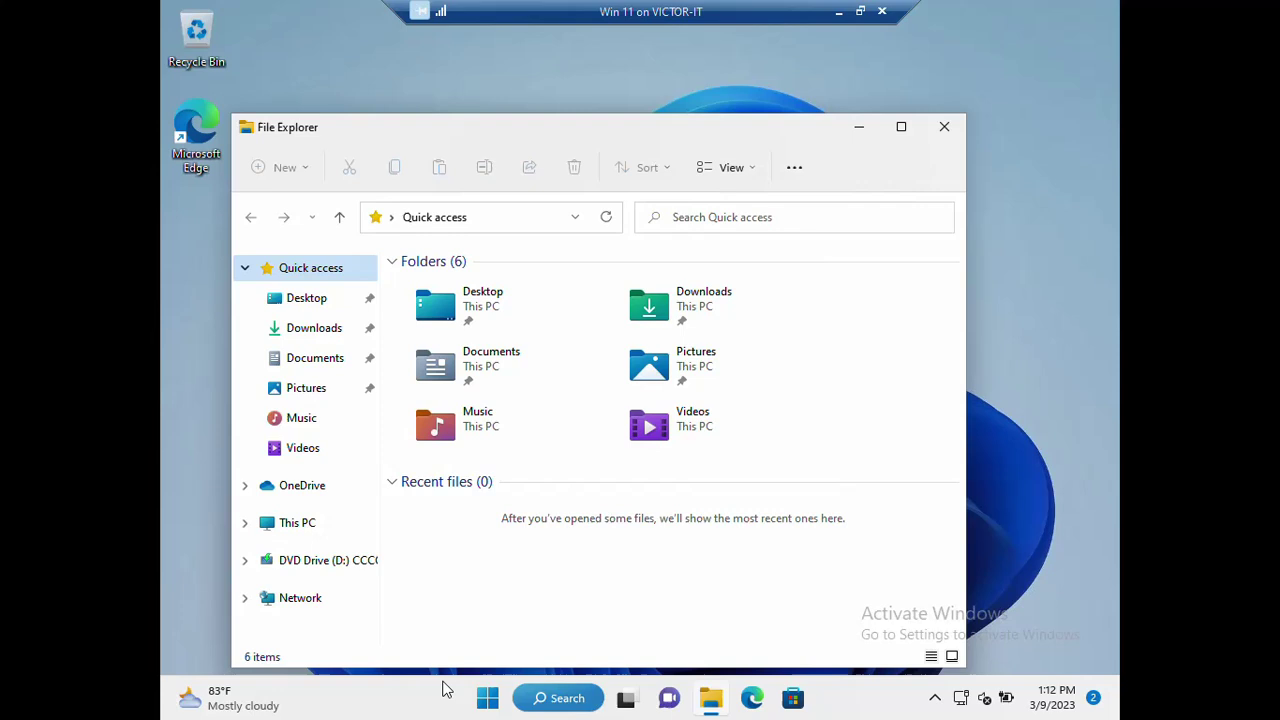
# Run regedit from the Start button's Run dialog and approve the User Account Control prompt
pyautogui.rightClick(489, 703)
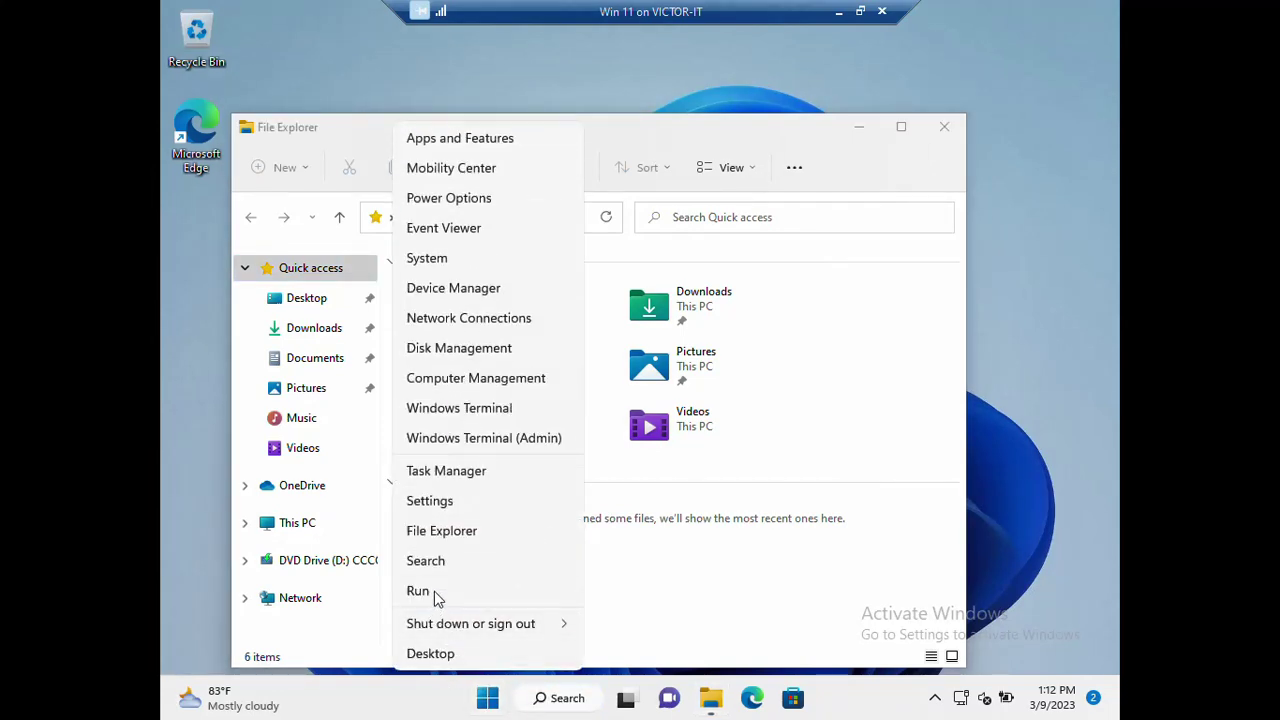
pyautogui.click(420, 591)
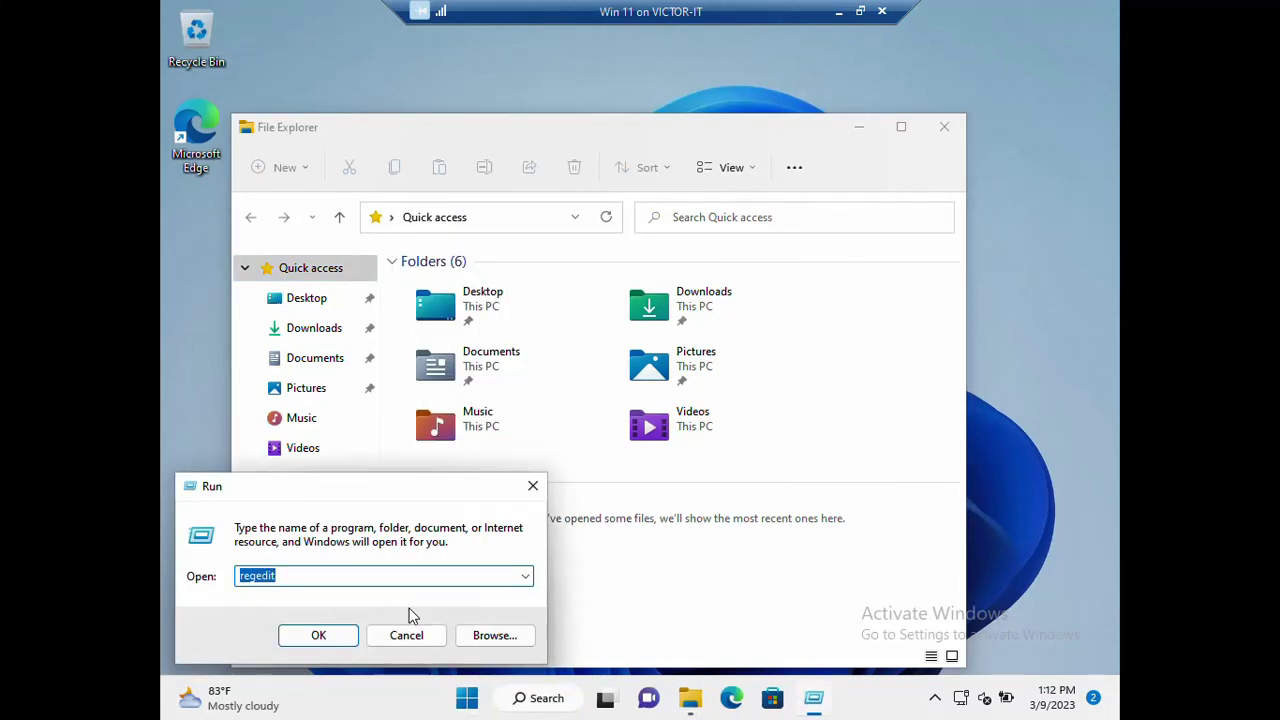
pyautogui.click(321, 636)
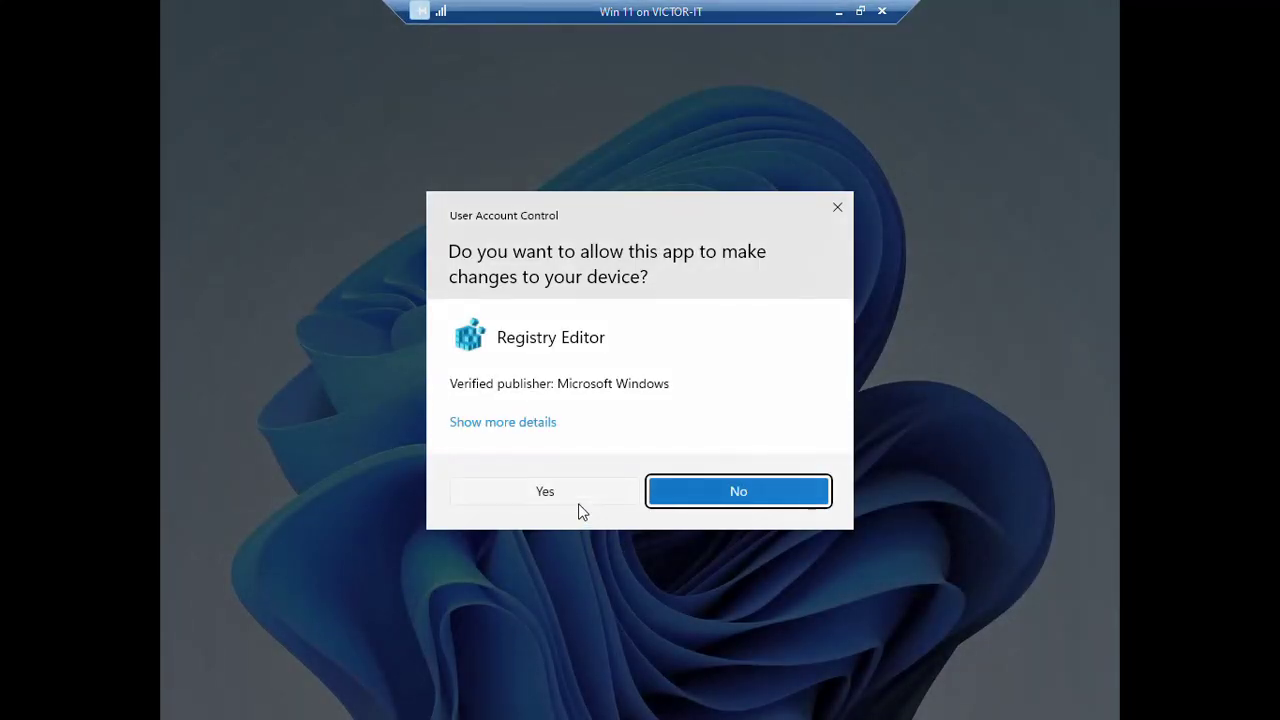
pyautogui.click(570, 495)
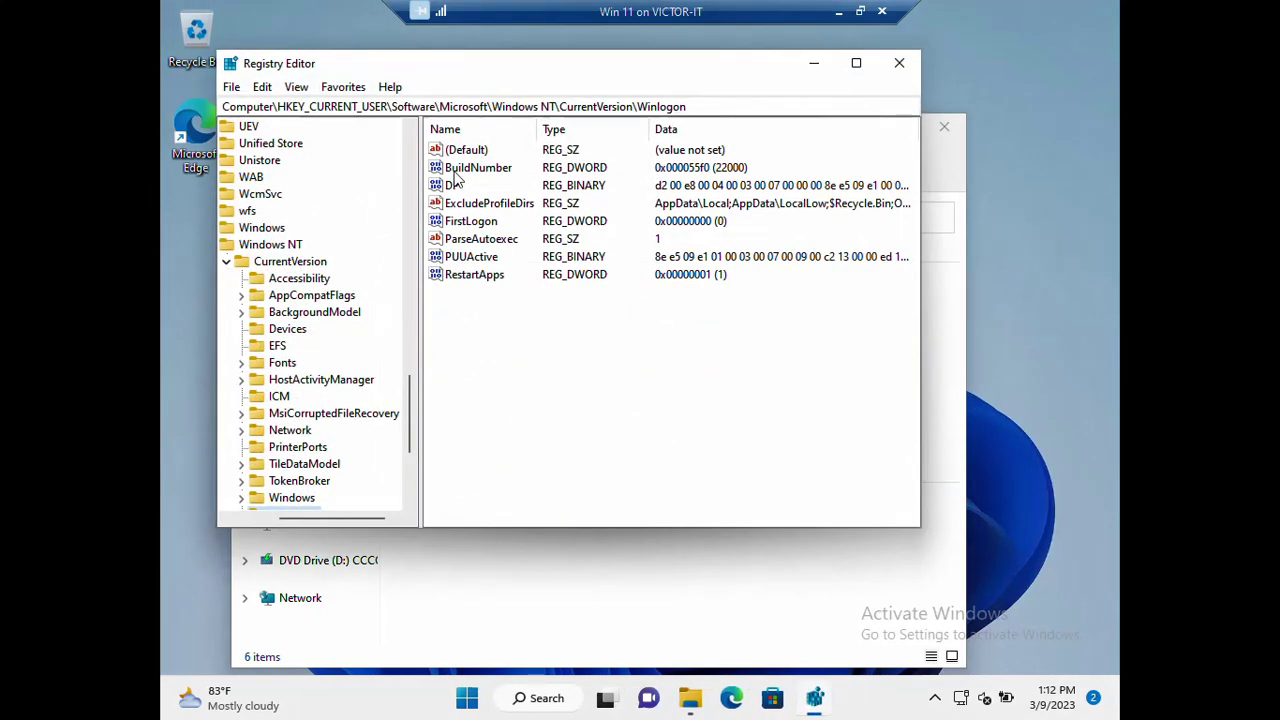
# Navigate the registry tree to the Microsoft key under HKEY_CURRENT_USER\Software
pyautogui.moveTo(452, 63); pyautogui.dragTo(493, 109)
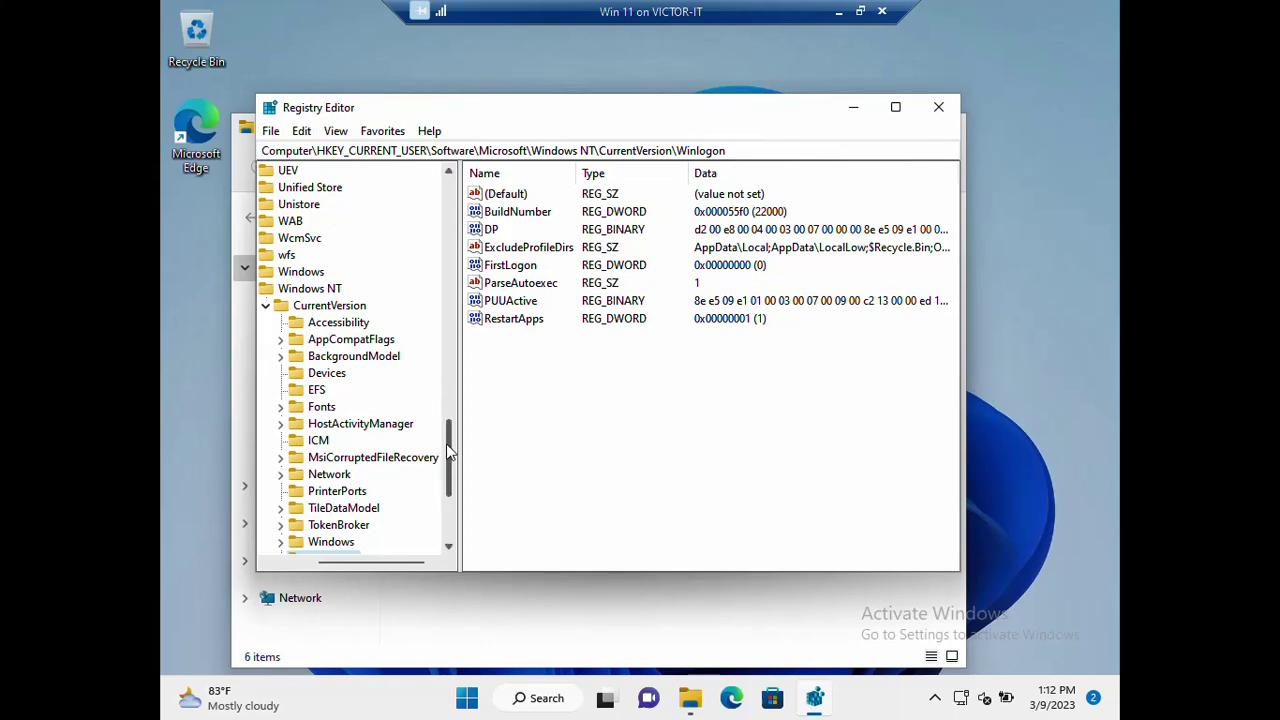
pyautogui.moveTo(449, 453); pyautogui.dragTo(459, 176)
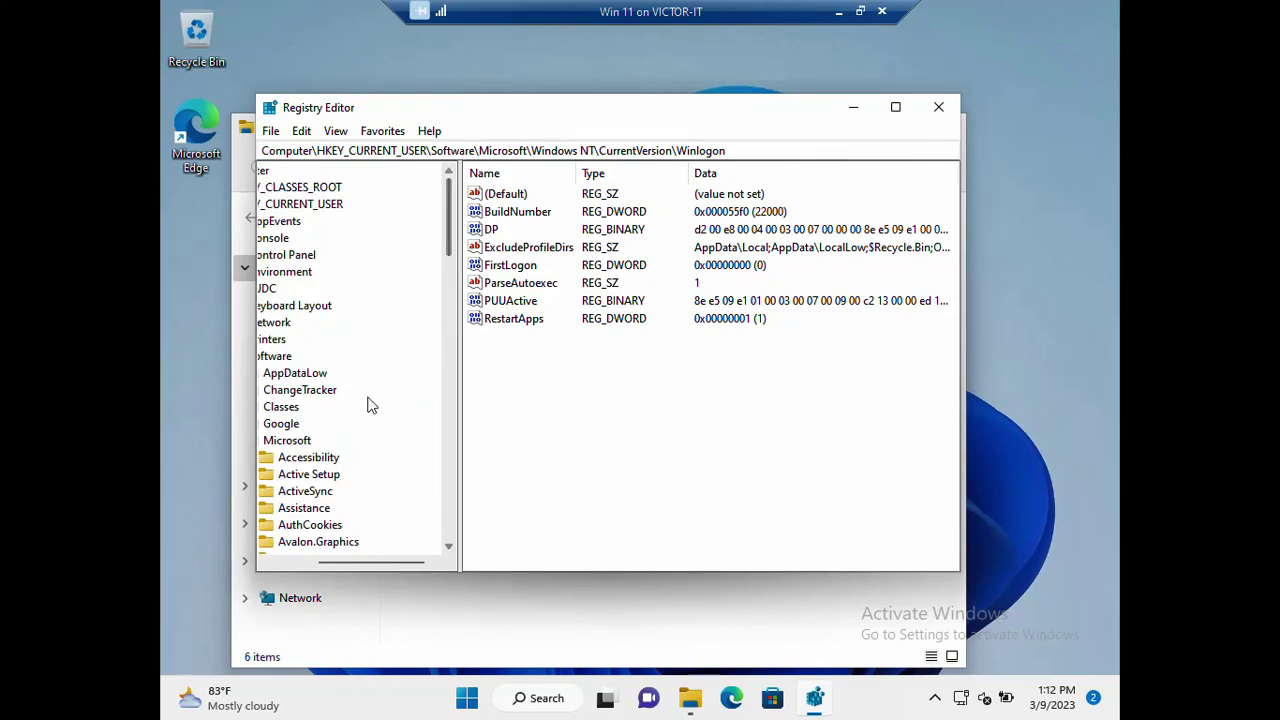
pyautogui.moveTo(371, 561); pyautogui.dragTo(249, 563)
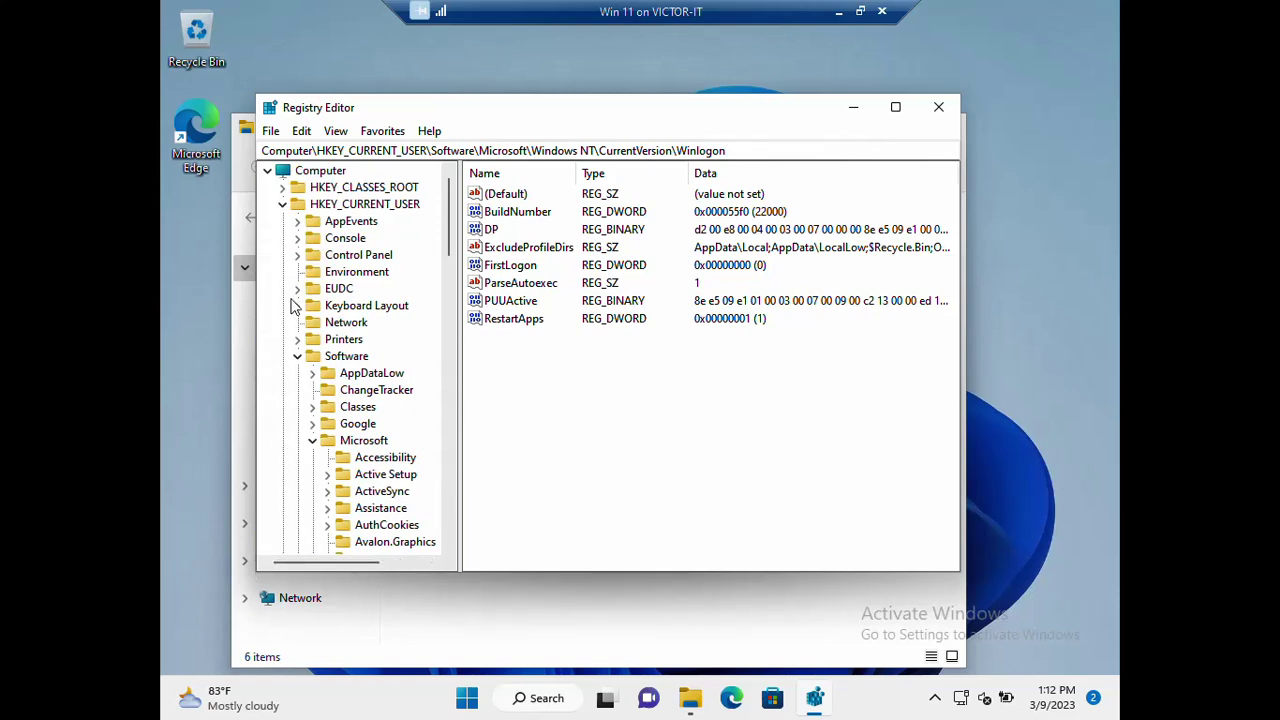
pyautogui.moveTo(450, 210)
pyautogui.mouseDown()
pyautogui.moveTo(450, 270)
pyautogui.moveTo(435, 224)
pyautogui.mouseUp()
pyautogui.click(375, 322)
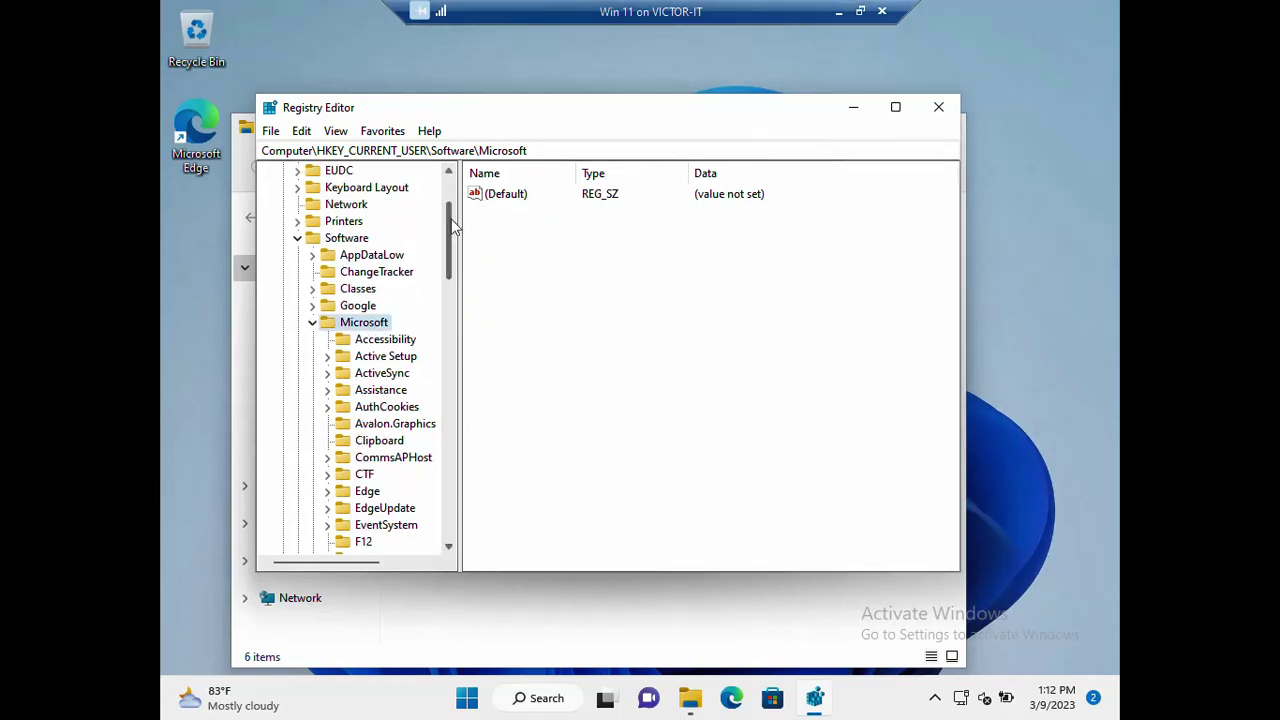
# Expand Windows > CurrentVersion and select its Explorer key
pyautogui.moveTo(451, 226); pyautogui.dragTo(476, 420)
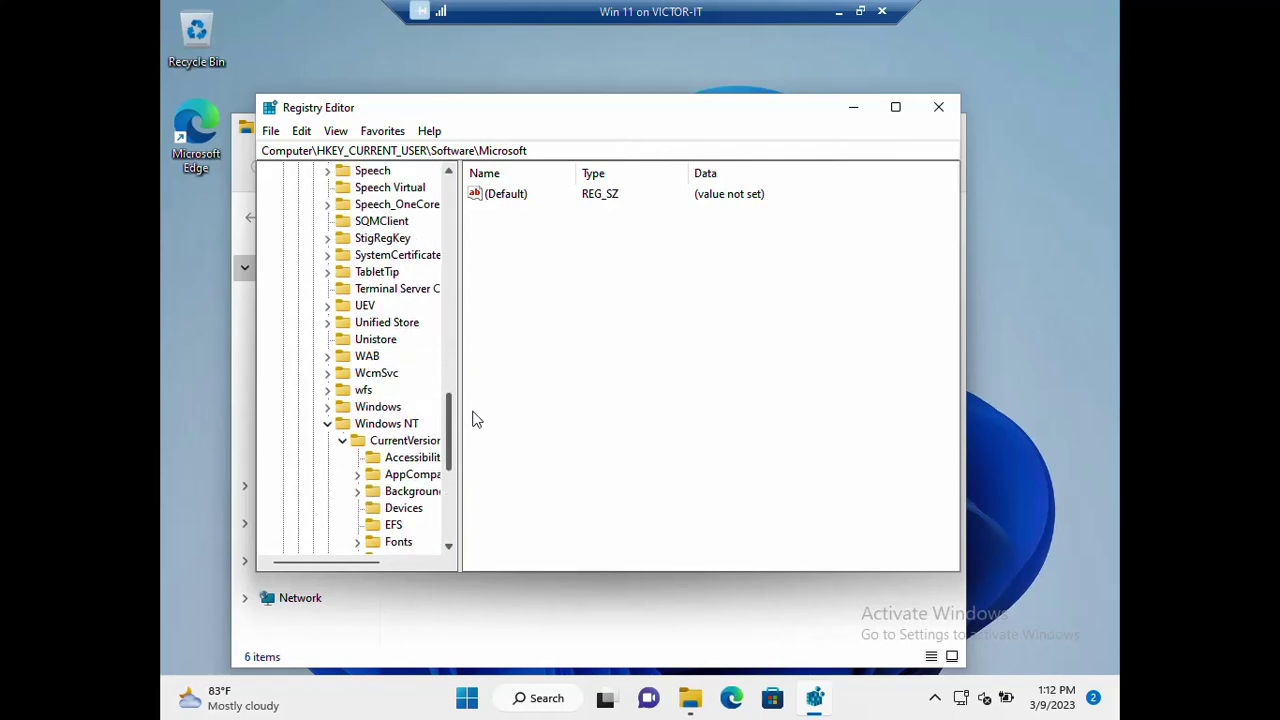
pyautogui.click(370, 412)
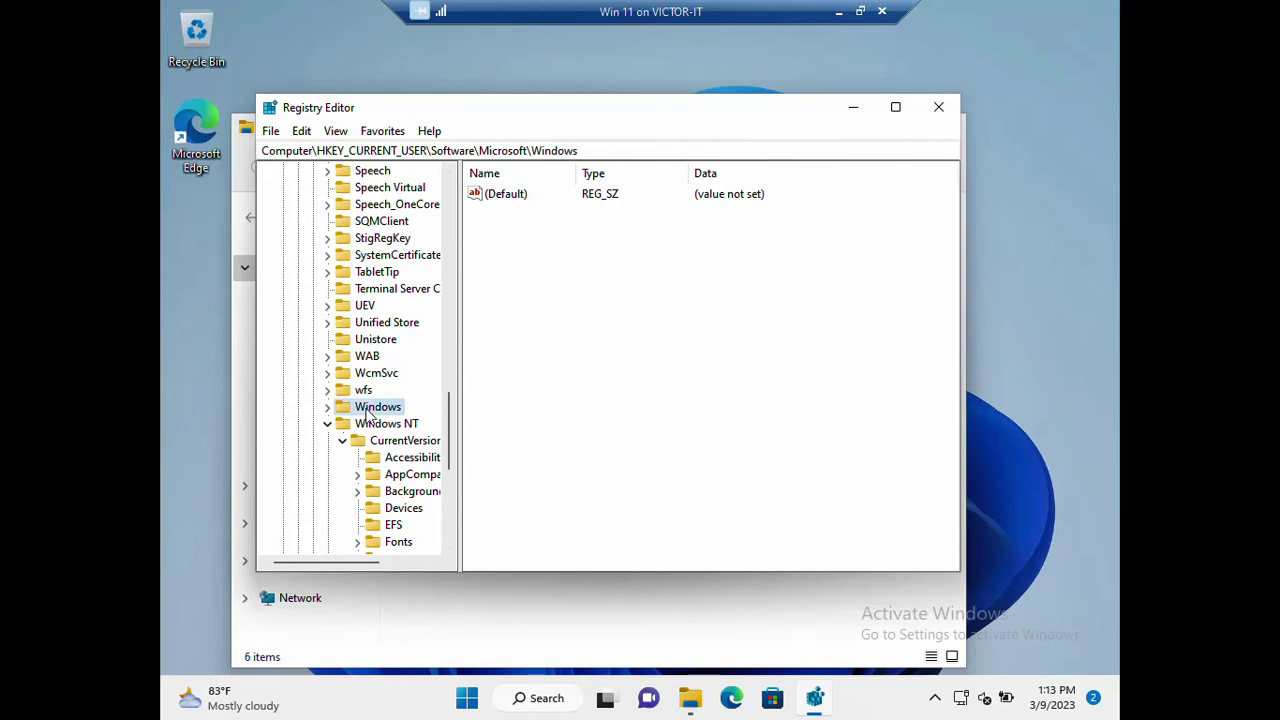
pyautogui.click(328, 406)
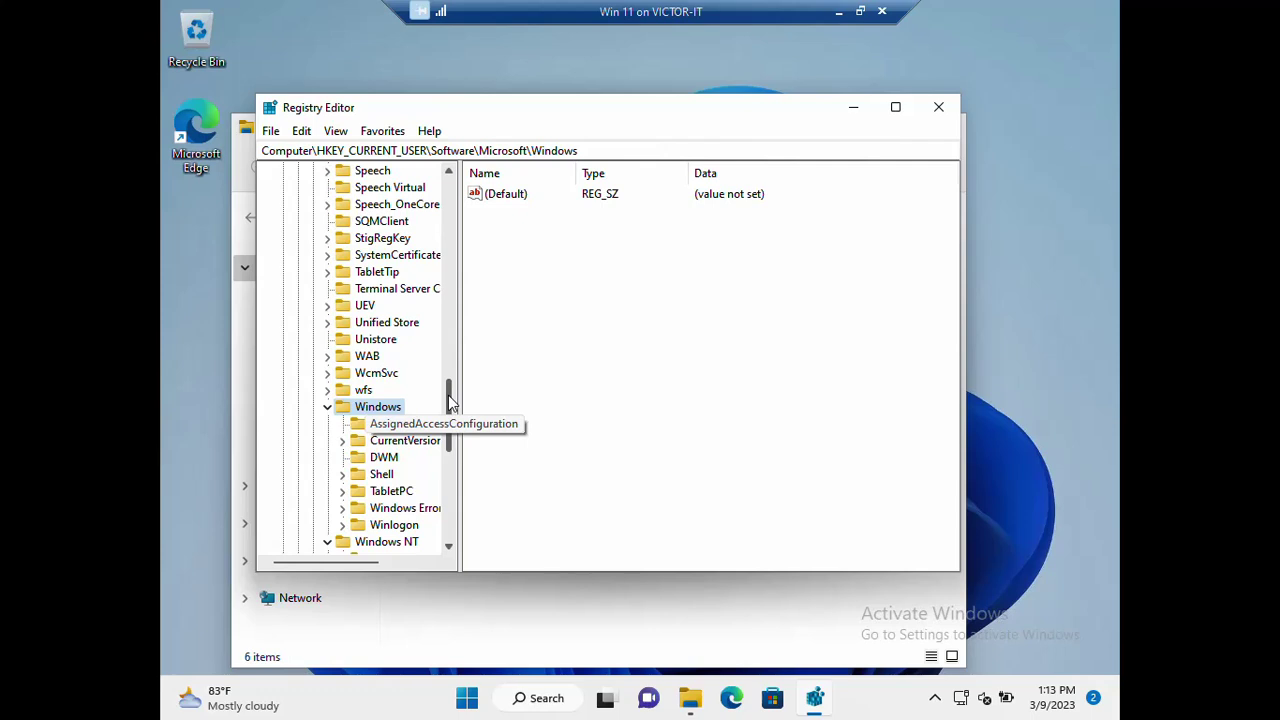
pyautogui.click(388, 443)
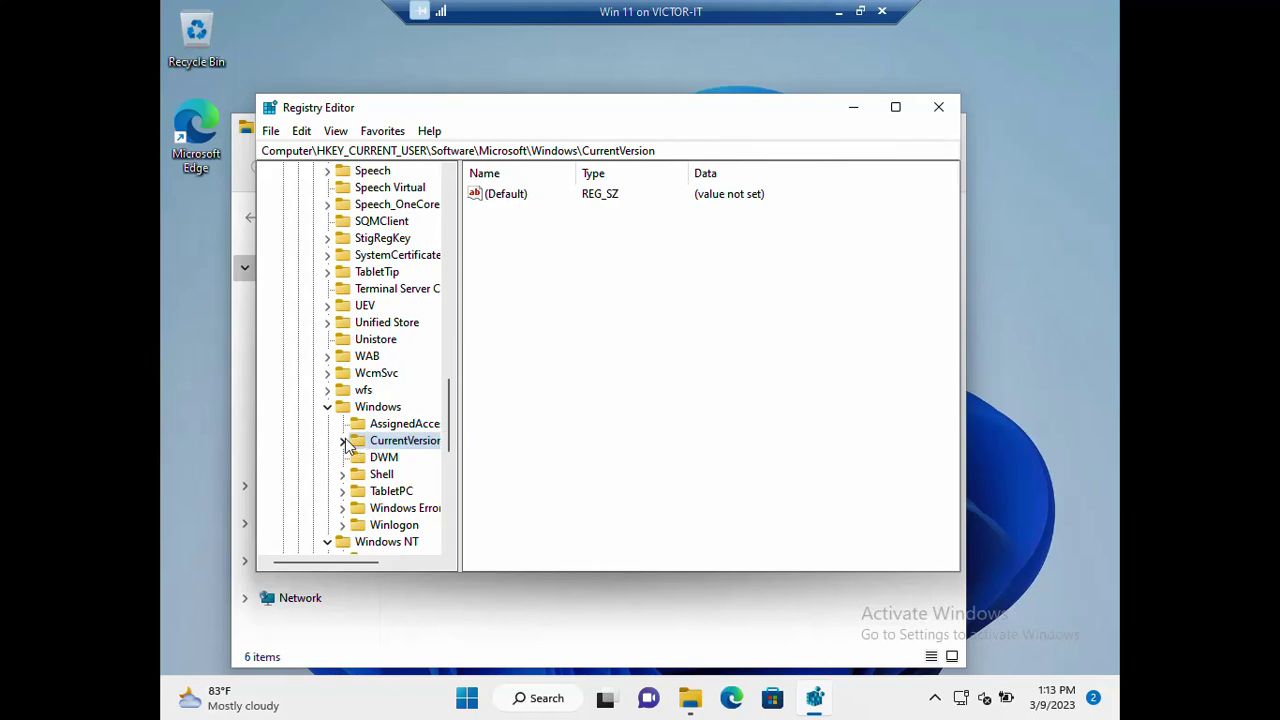
pyautogui.click(343, 440)
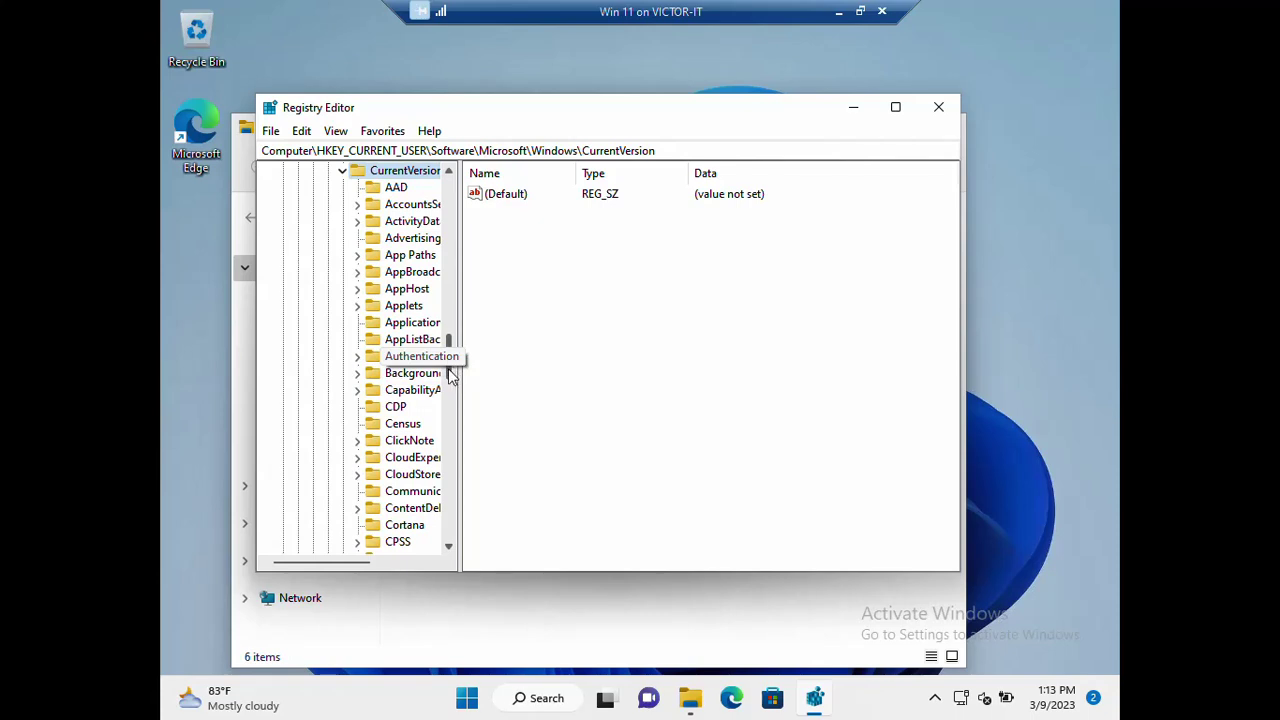
pyautogui.moveTo(449, 373); pyautogui.dragTo(449, 412)
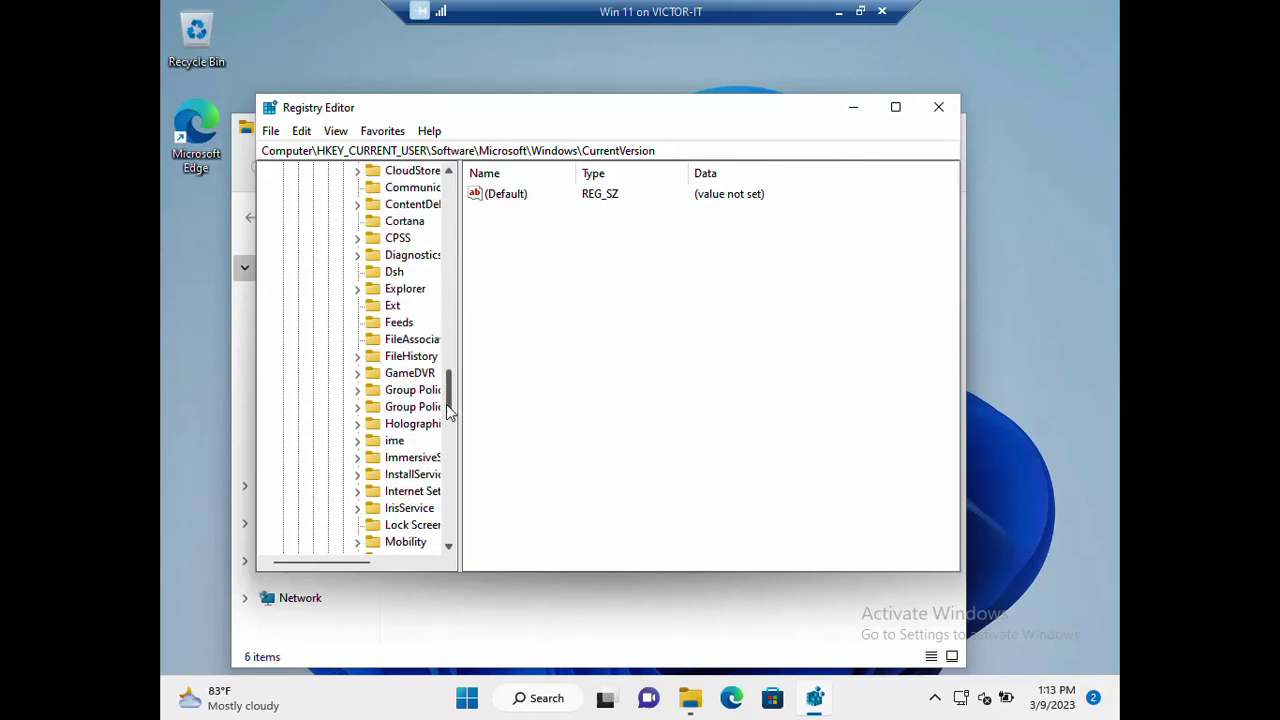
pyautogui.click(395, 292)
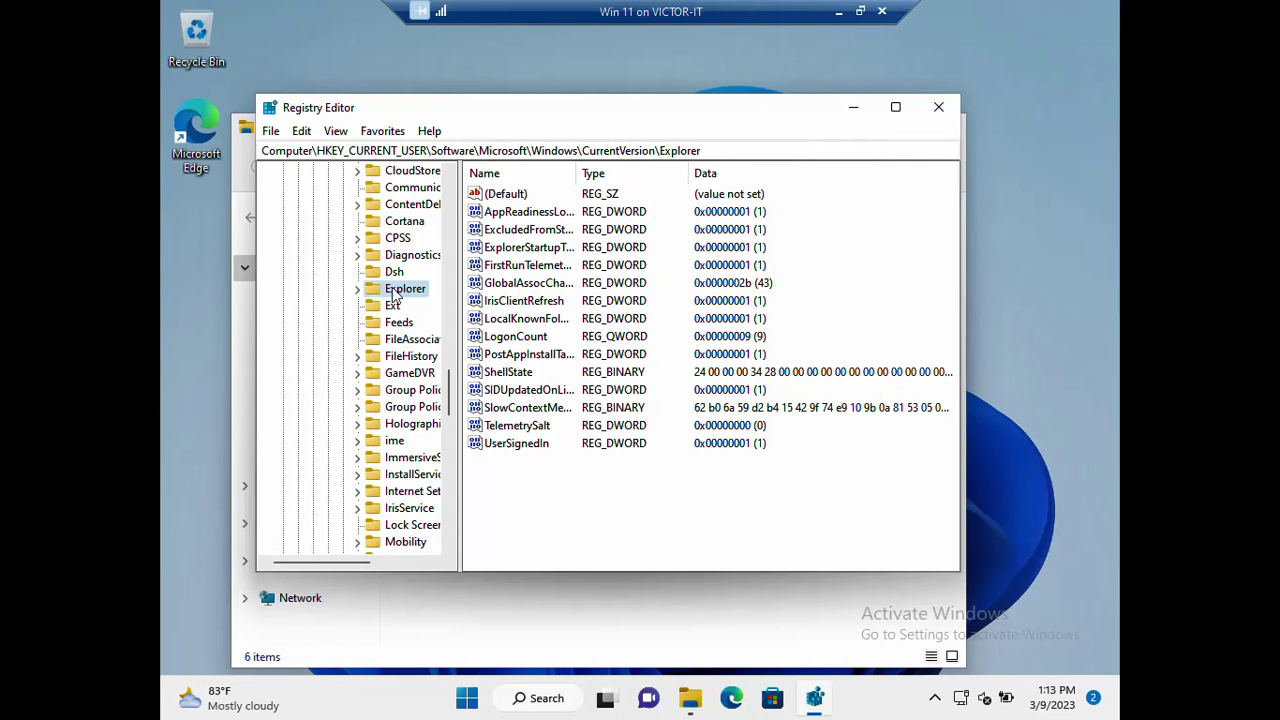
# Create a subkey under Explorer, keeping the default name New Key #1
pyautogui.rightClick(395, 297)
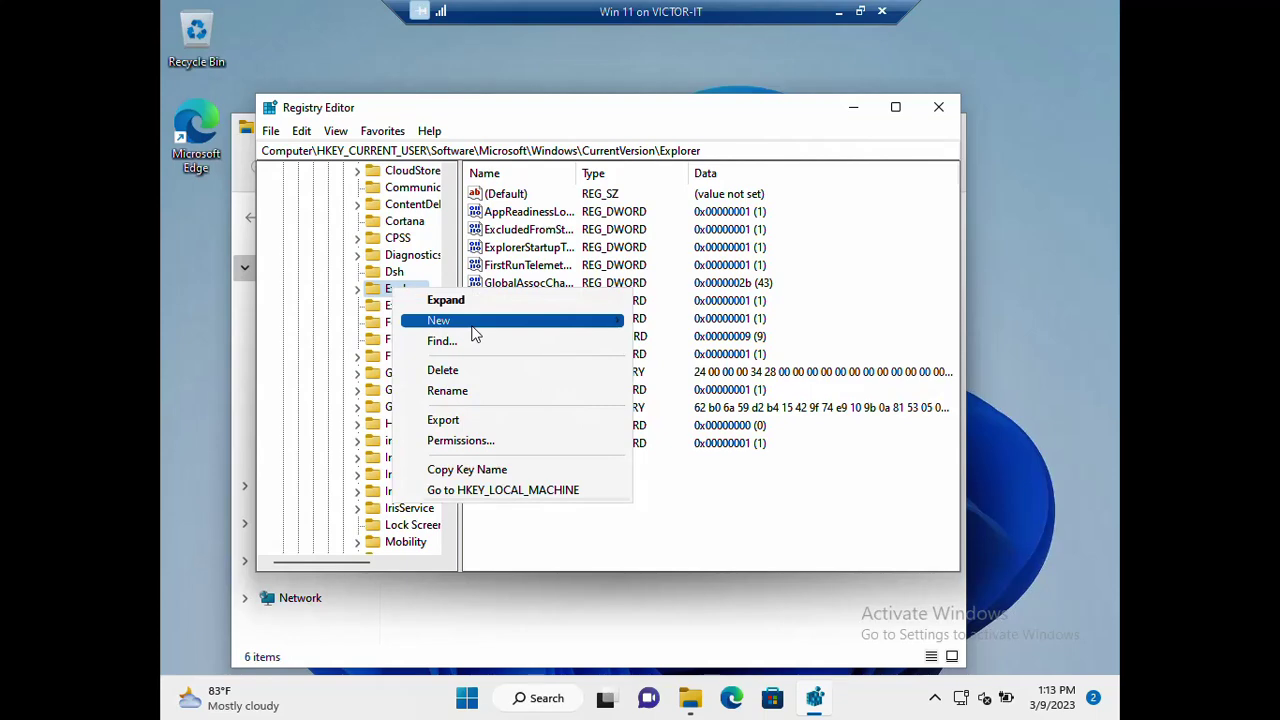
pyautogui.moveTo(476, 335)
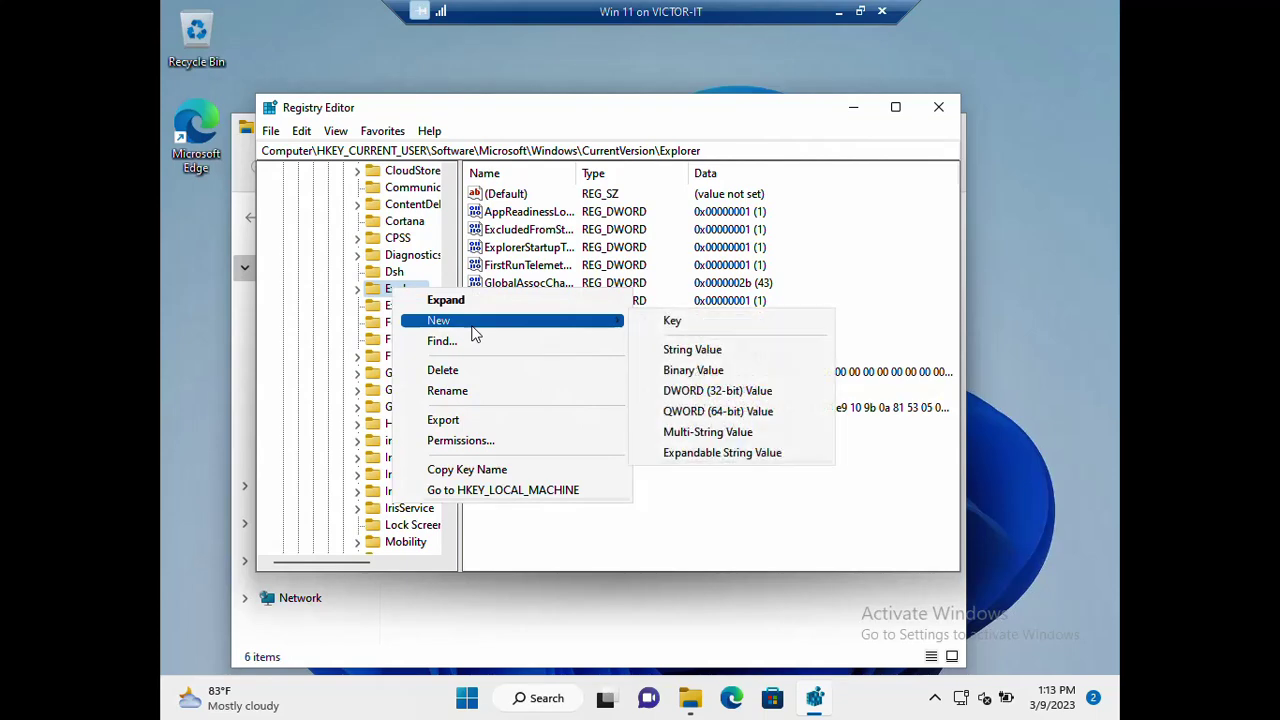
pyautogui.click(672, 321)
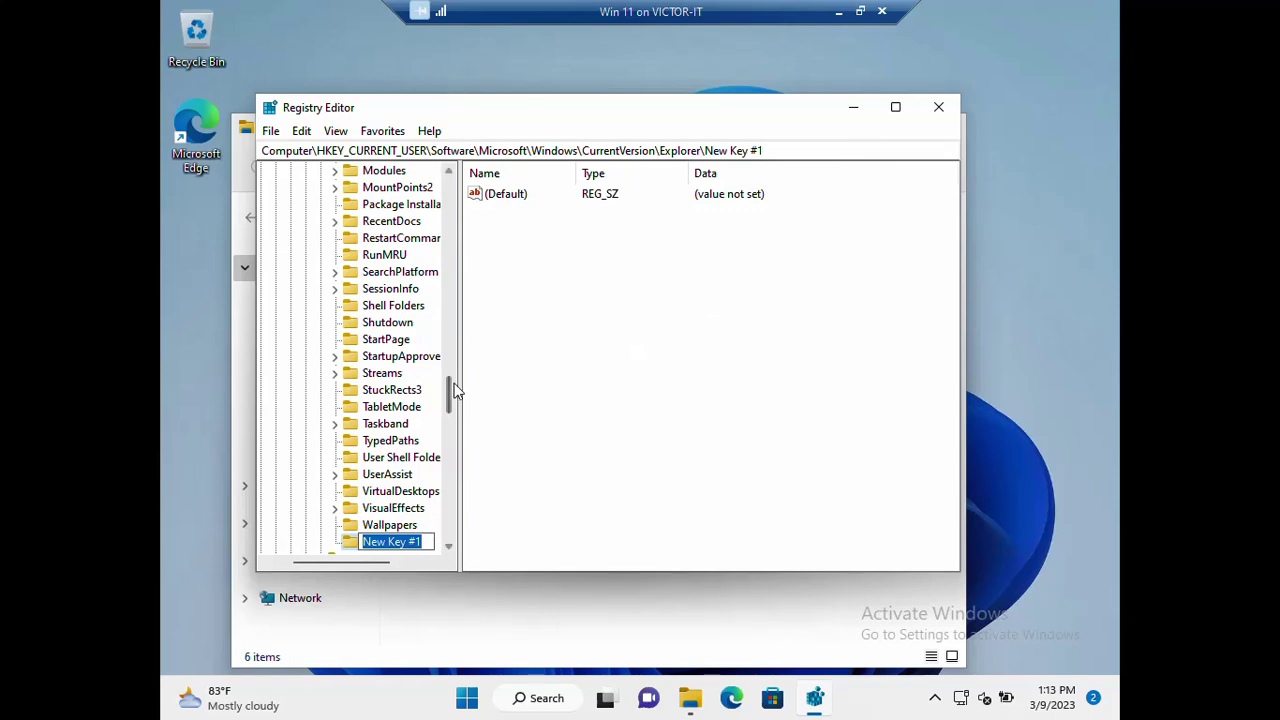
pyautogui.moveTo(451, 383)
pyautogui.mouseDown()
pyautogui.moveTo(455, 410)
pyautogui.moveTo(450, 339)
pyautogui.moveTo(450, 395)
pyautogui.mouseUp()
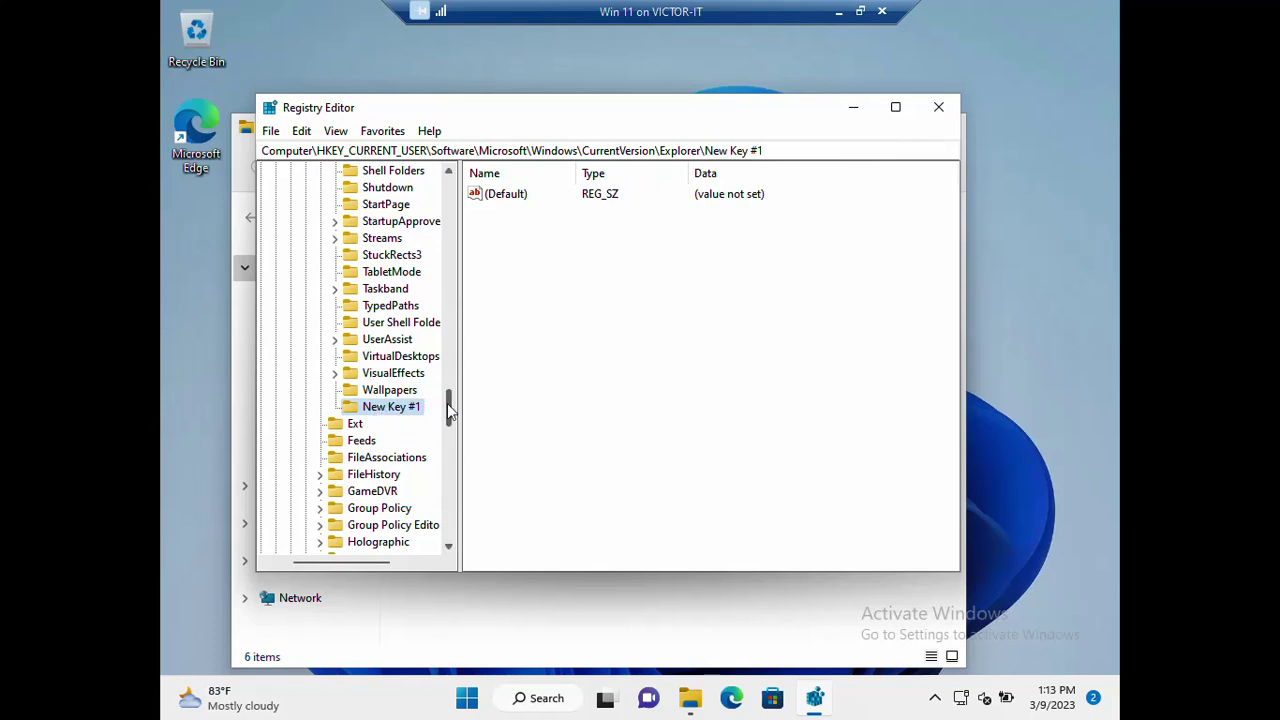
pyautogui.moveTo(448, 406); pyautogui.dragTo(448, 349)
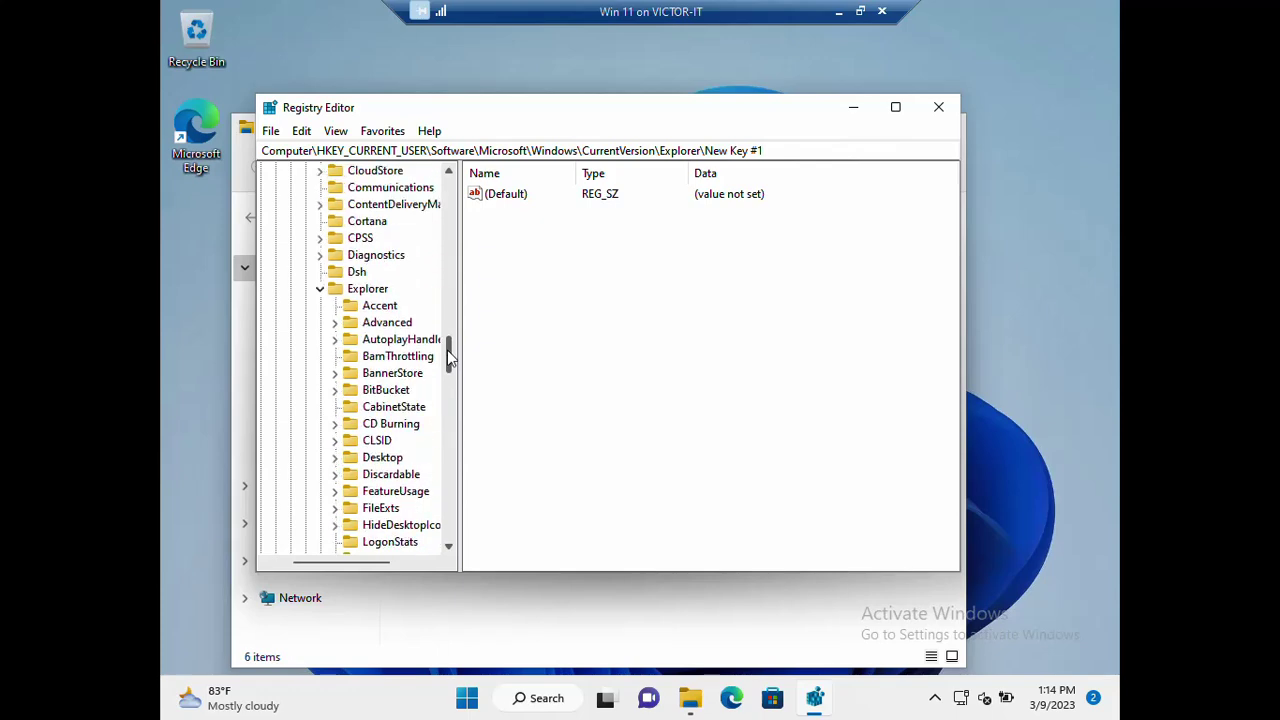
# Select Explorer\Advanced to list its values and expand it to reveal the StartMode subkey
pyautogui.click(386, 322)
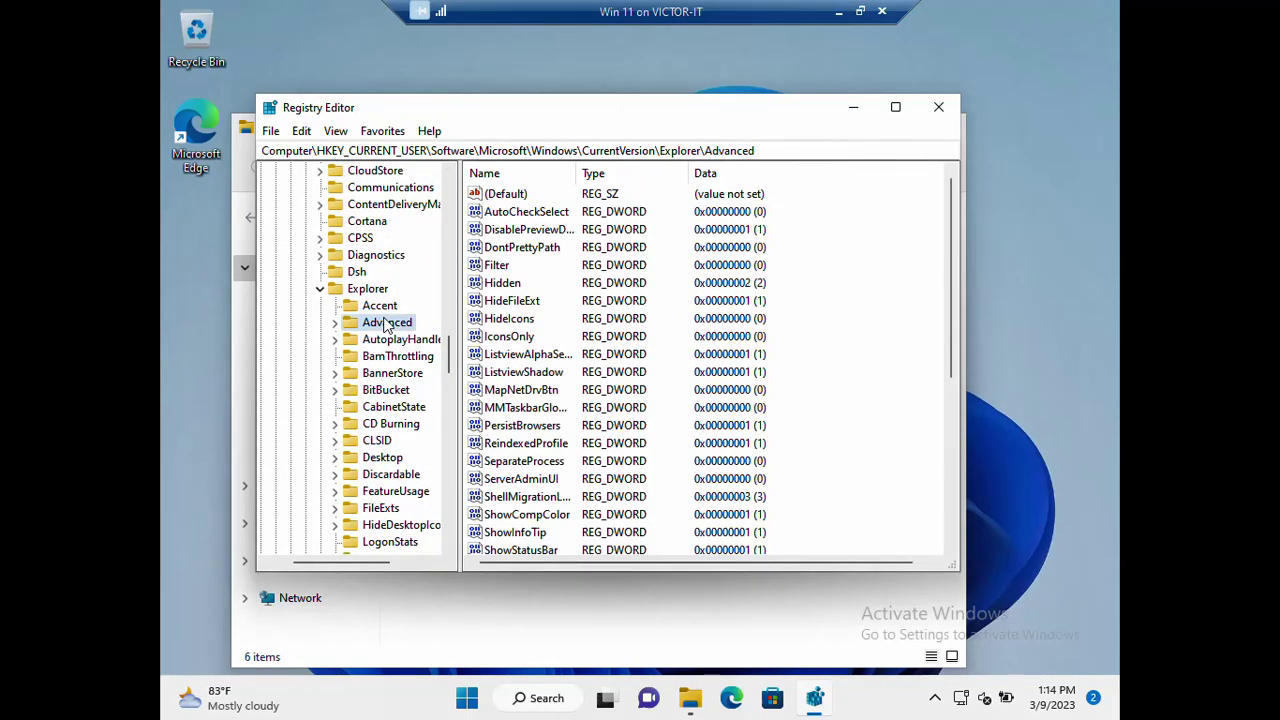
pyautogui.click(336, 323)
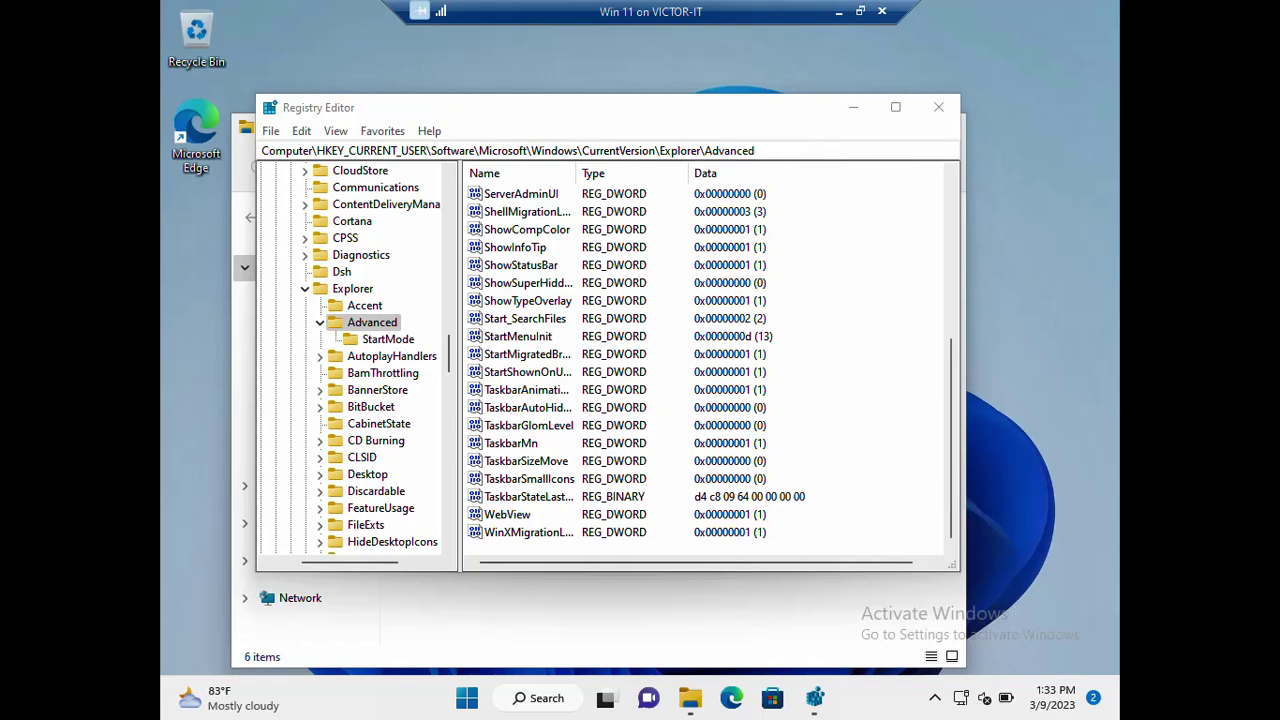
pyautogui.rightClick(396, 325)
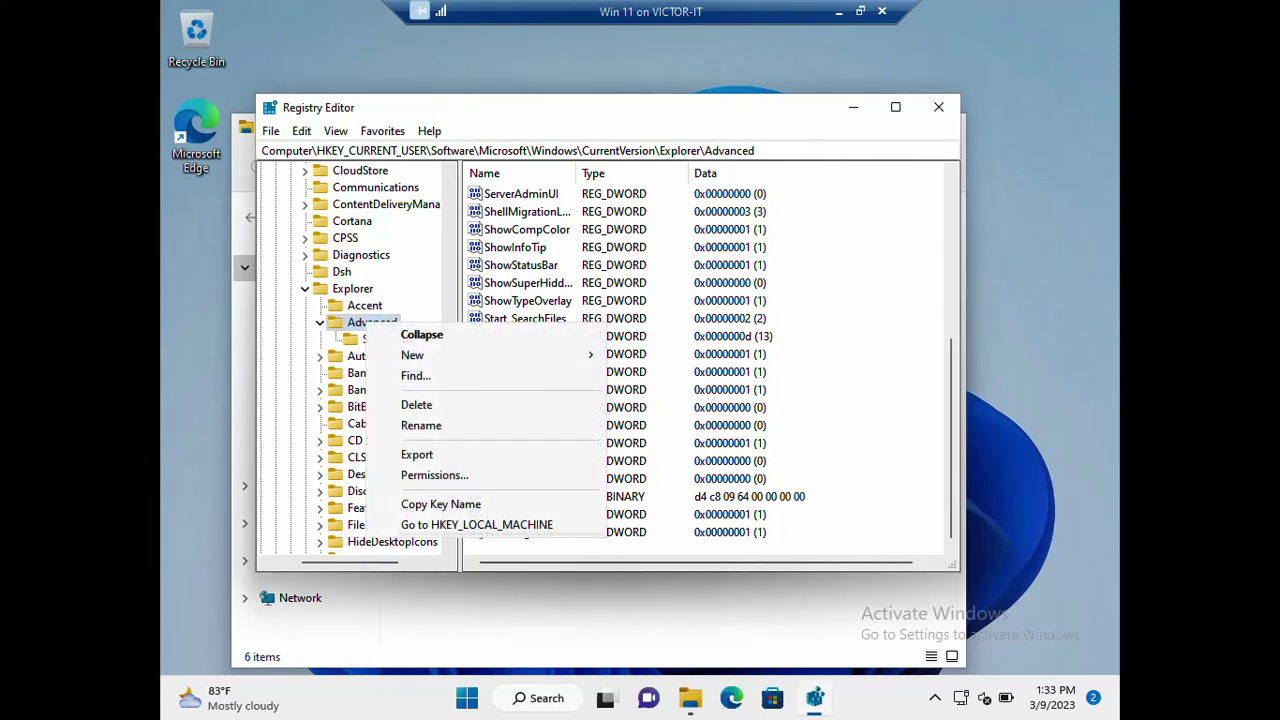
pyautogui.moveTo(430, 355)
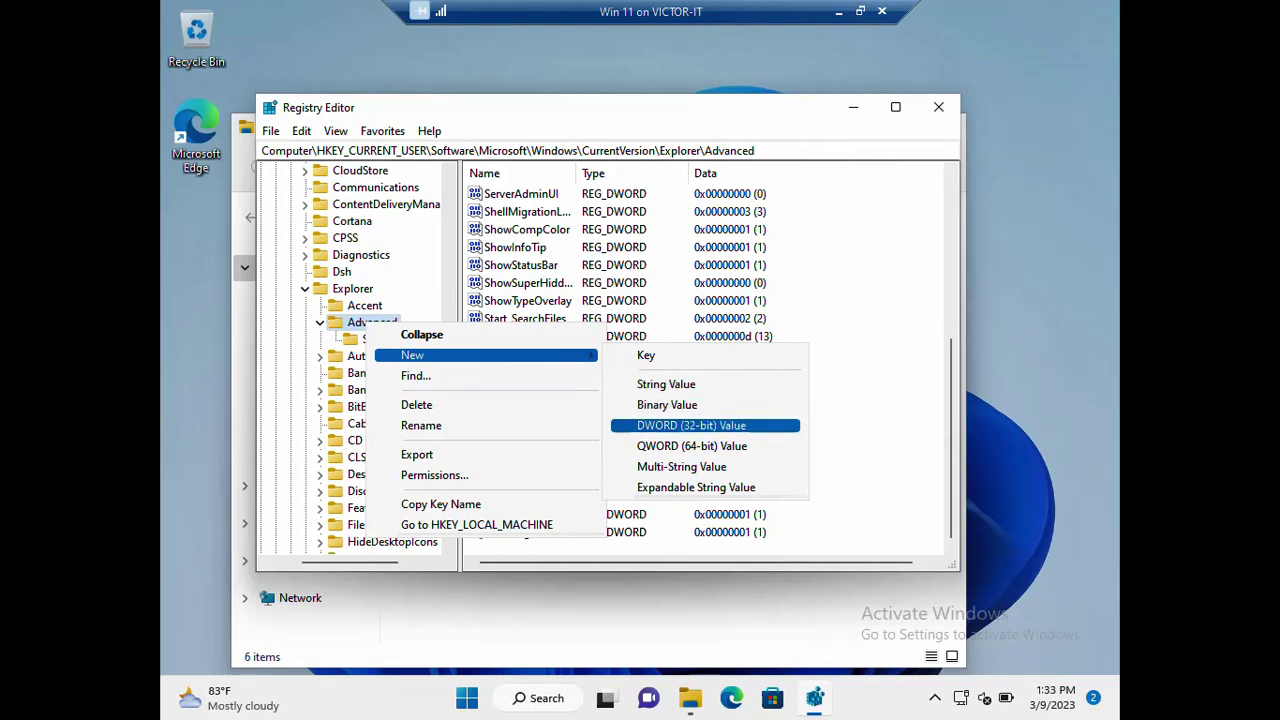
pyautogui.click(691, 425)
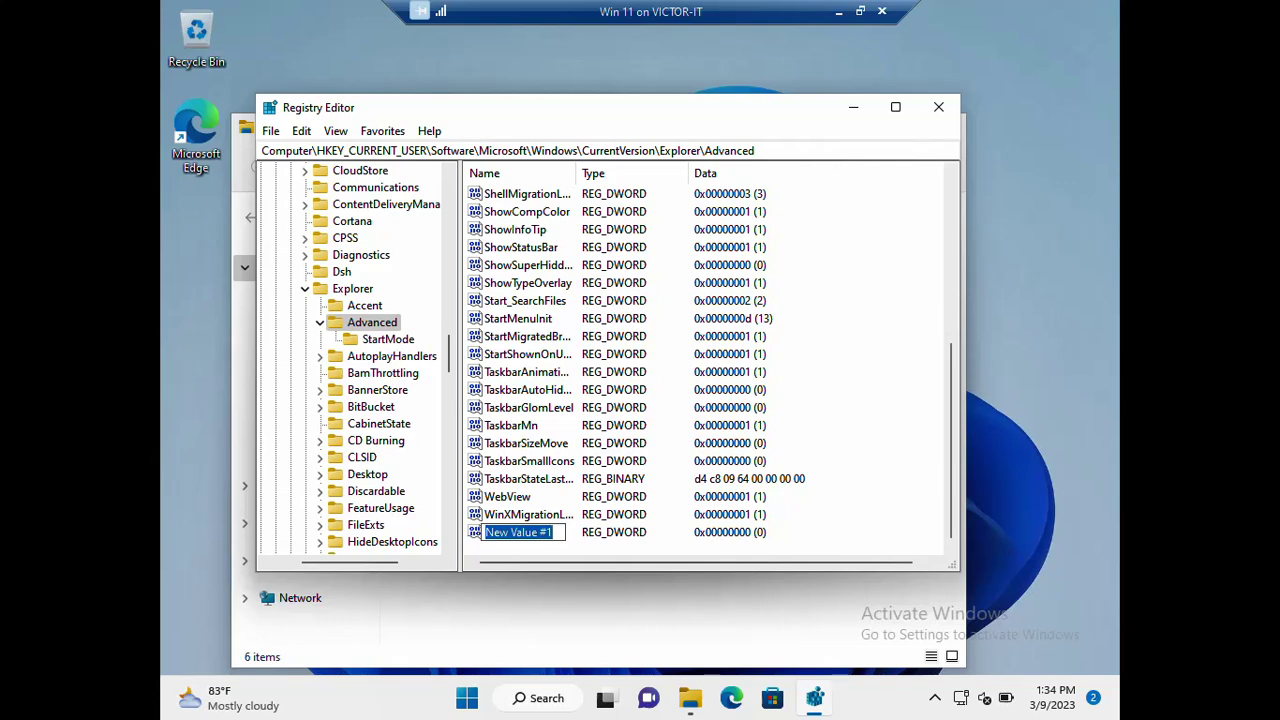
pyautogui.press('Return')
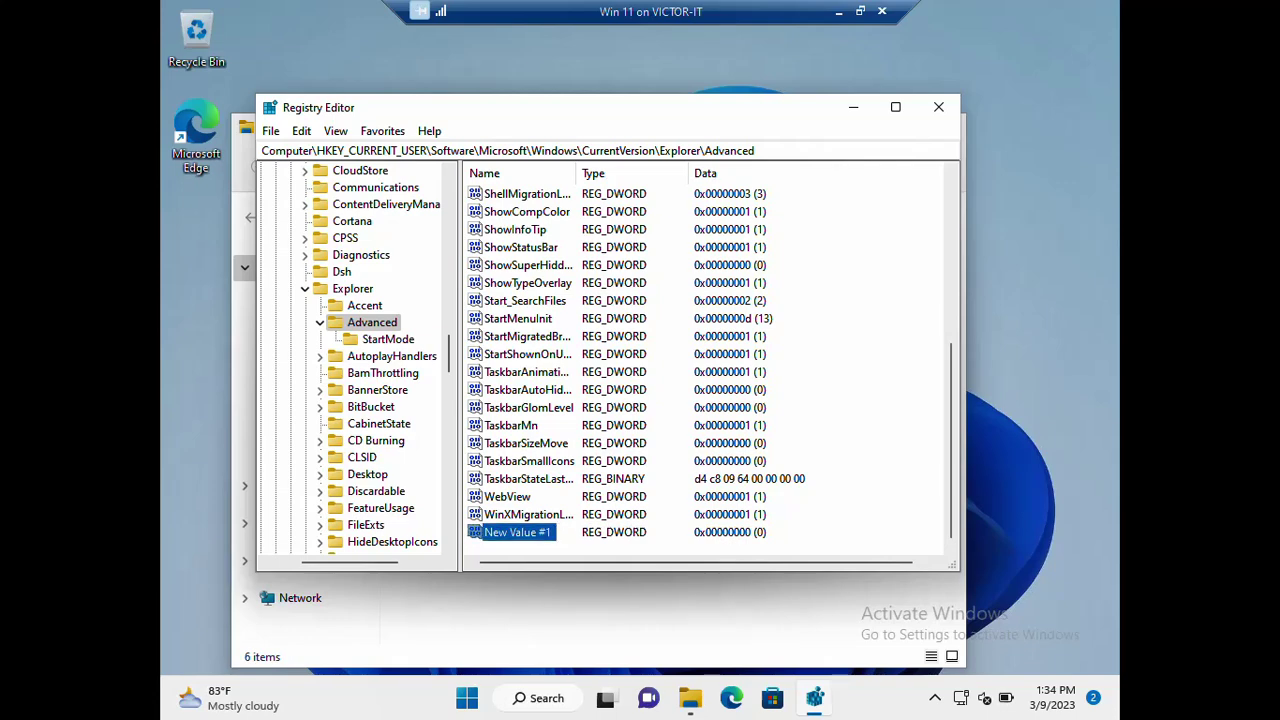
pyautogui.press('Return')
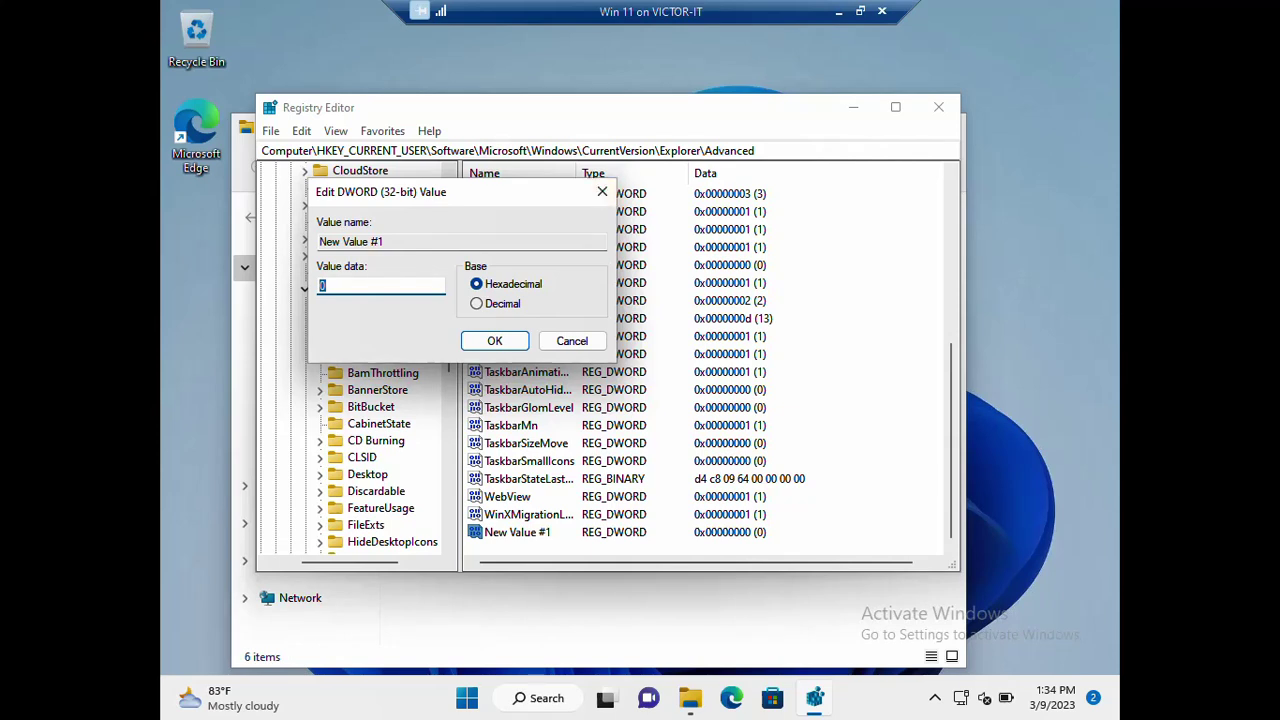
pyautogui.click(602, 191)
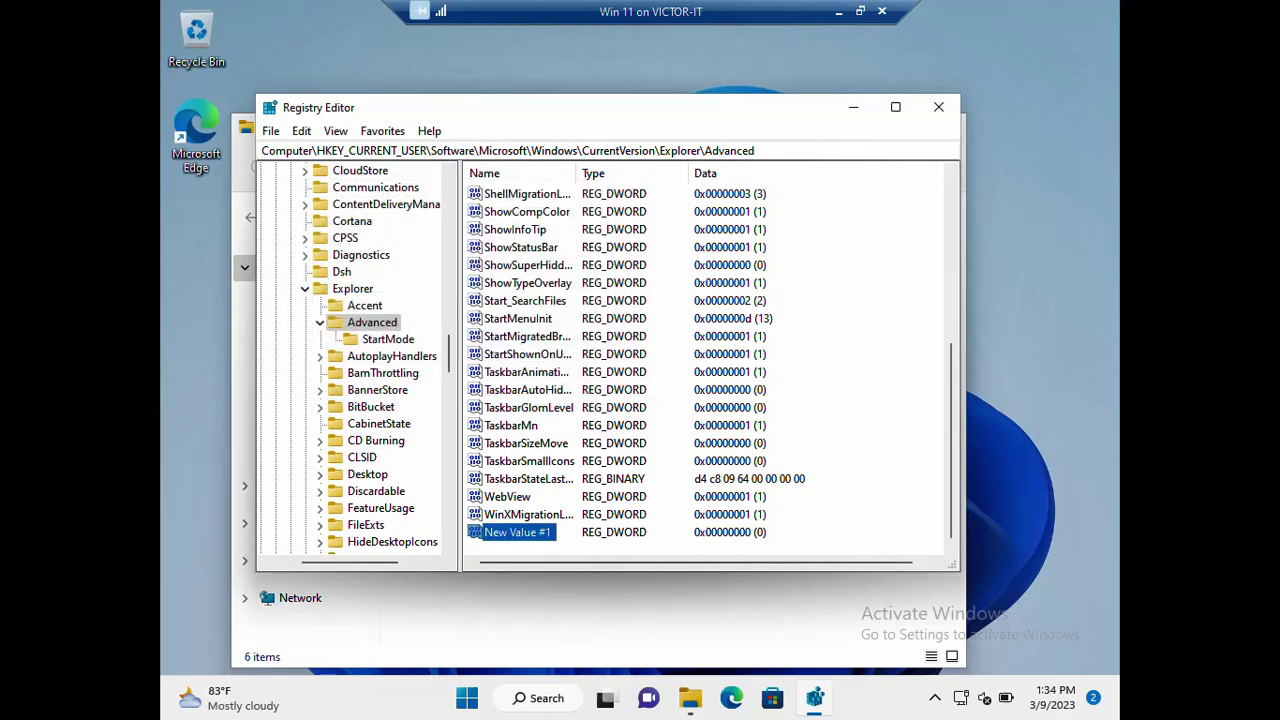
pyautogui.rightClick(512, 533)
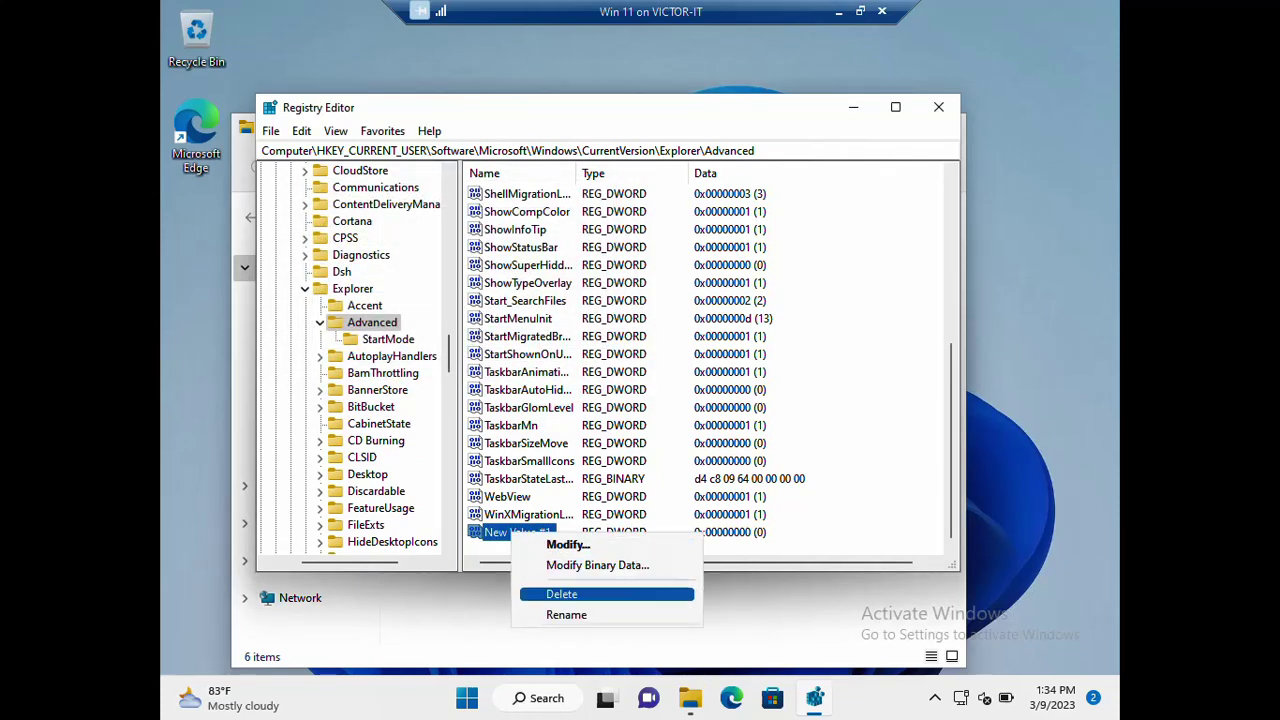
pyautogui.click(561, 594)
pyautogui.press('Return')
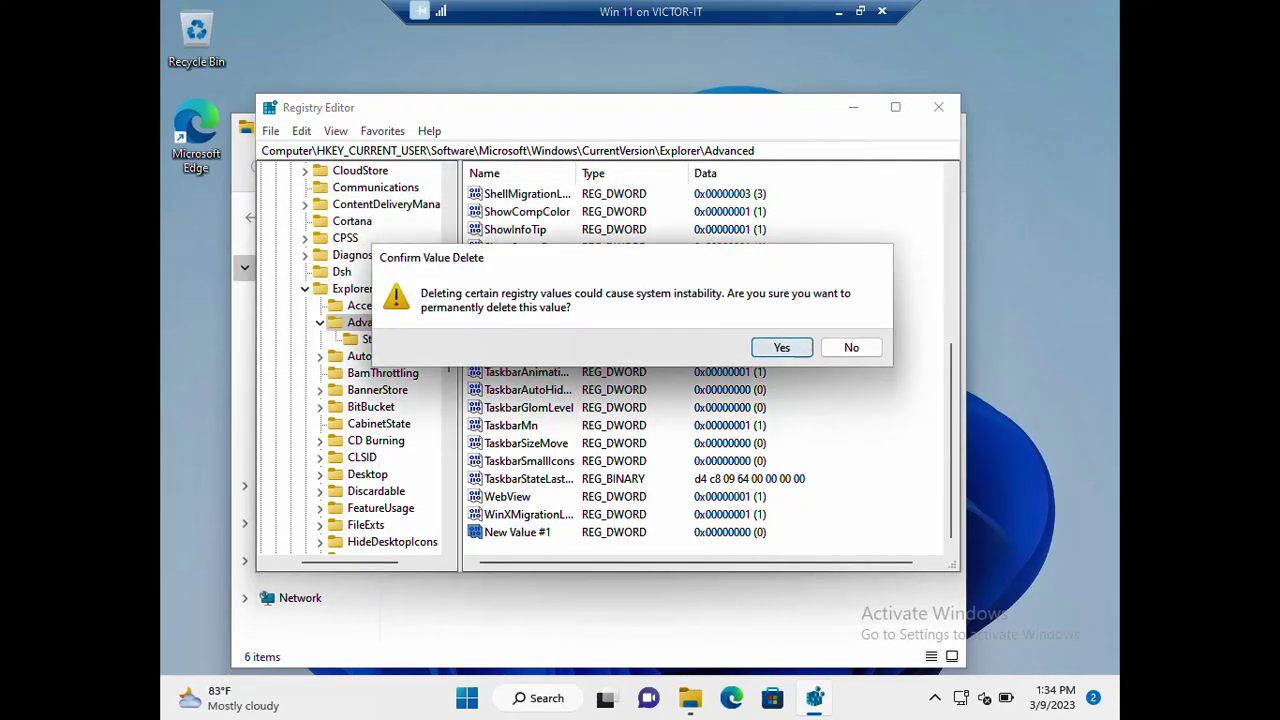
pyautogui.click(525, 318)
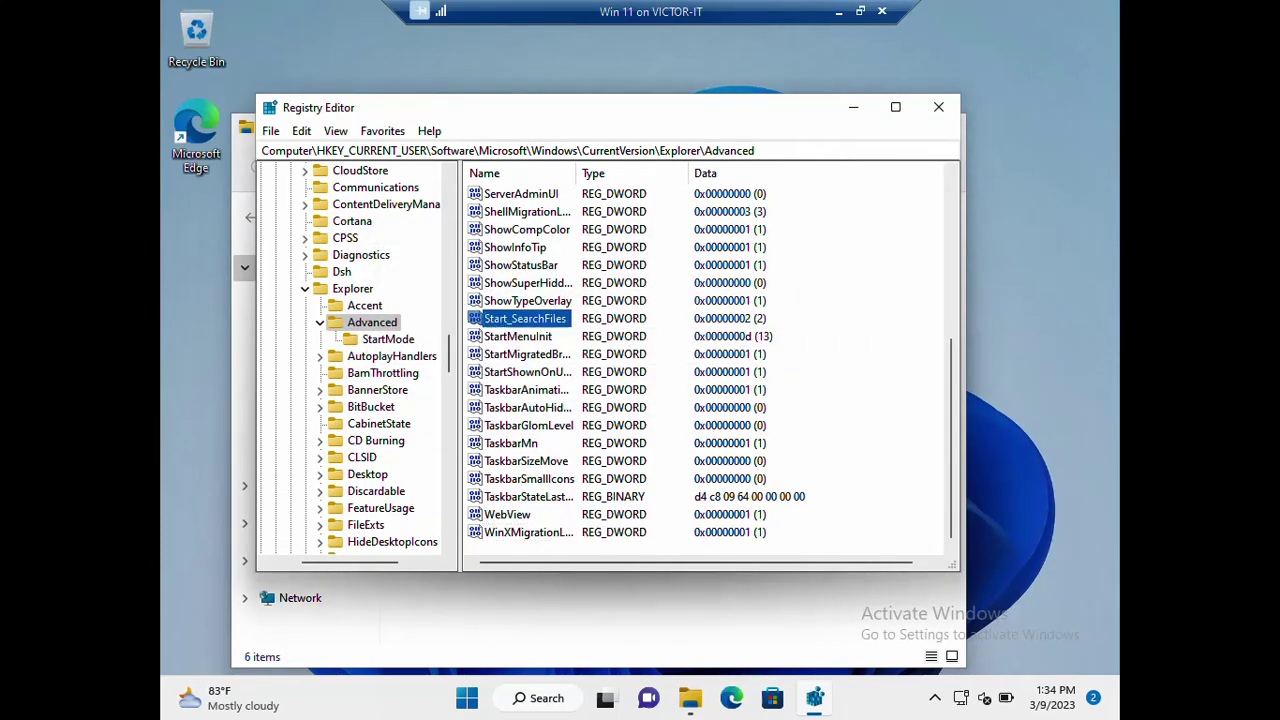
pyautogui.press('p')
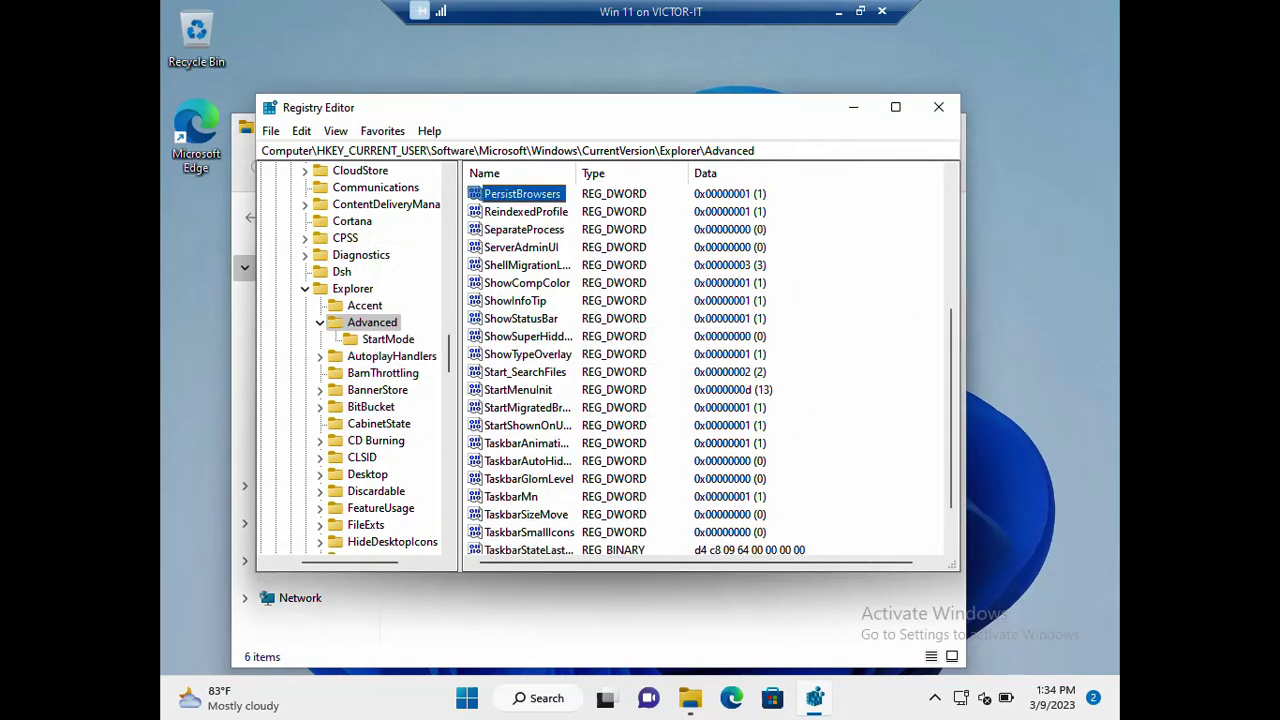
pyautogui.press('Return')
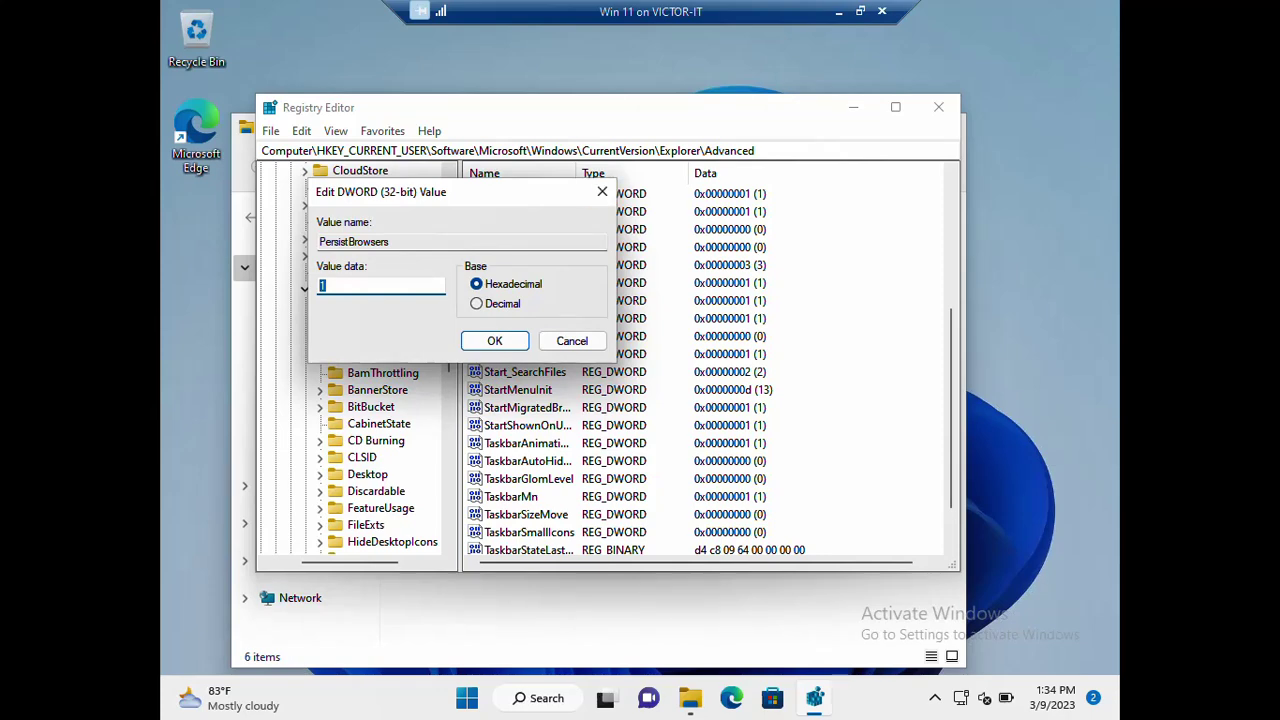
pyautogui.press('Escape')
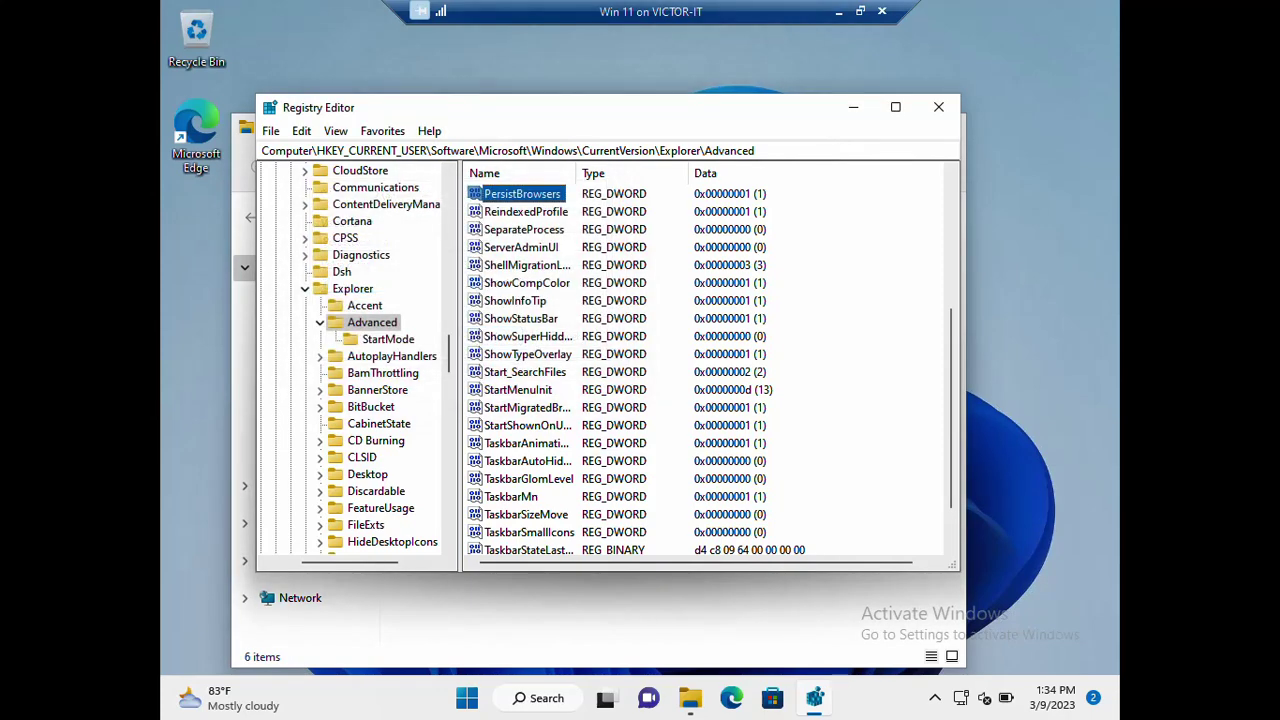